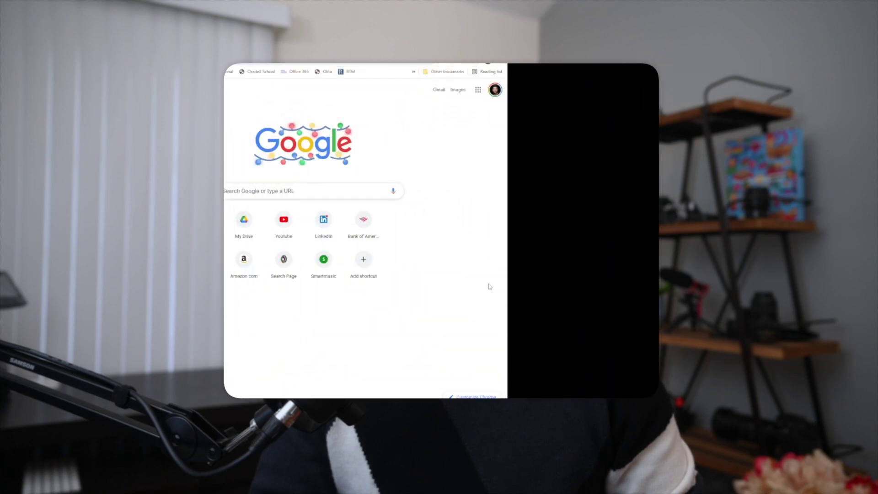
Snap Chrome to the right half and Edge into the top-left quarter.
key("super+Right")
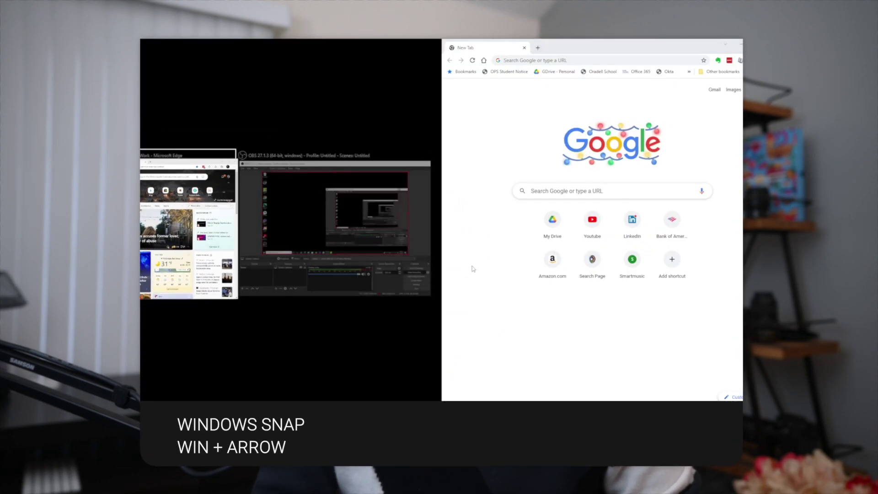
left_click(186, 229)
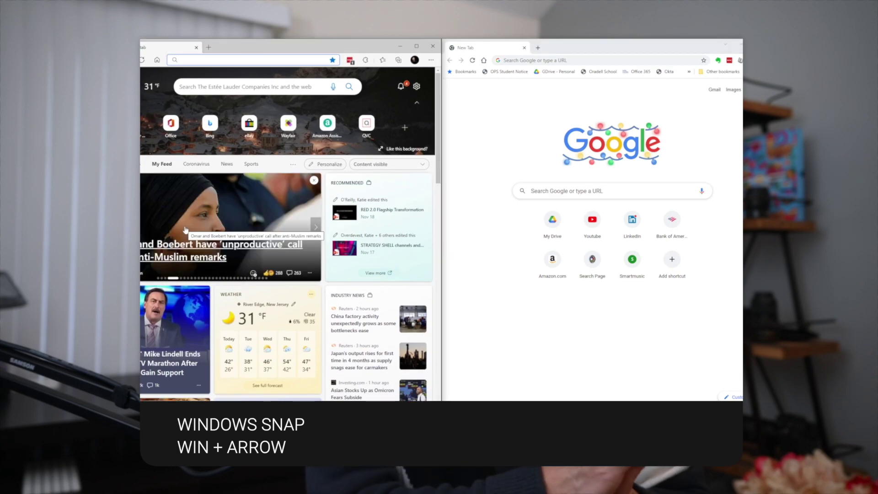
key("super+Up")
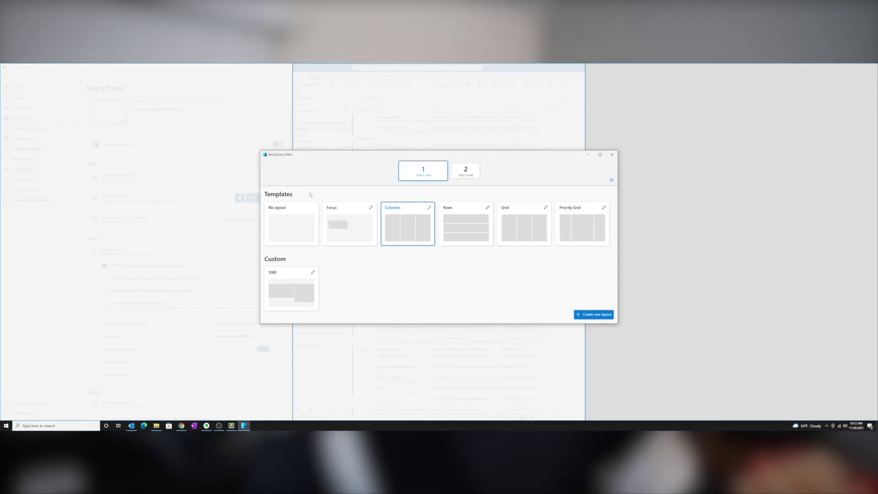
Preview the Focus, Rows, Grid and Priority Grid templates and the custom 1080 layout.
left_click(360, 225)
left_click(466, 227)
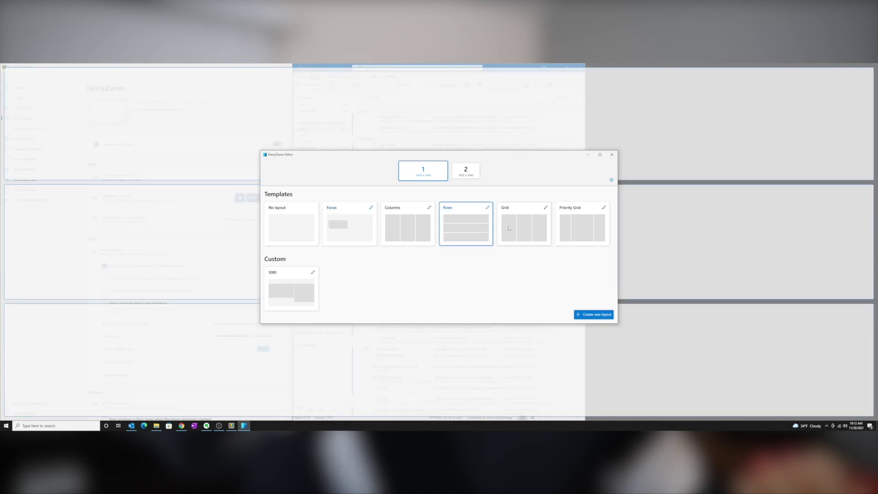
left_click(544, 230)
left_click(581, 229)
left_click(285, 297)
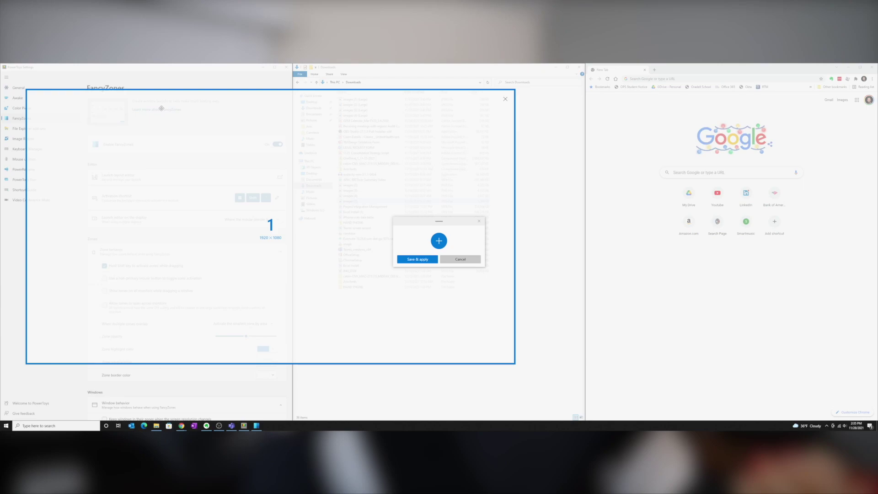
Move the 1920 × 1080 zone to the top-left corner and snap Chrome into it.
left_click_drag(155, 103, 134, 82)
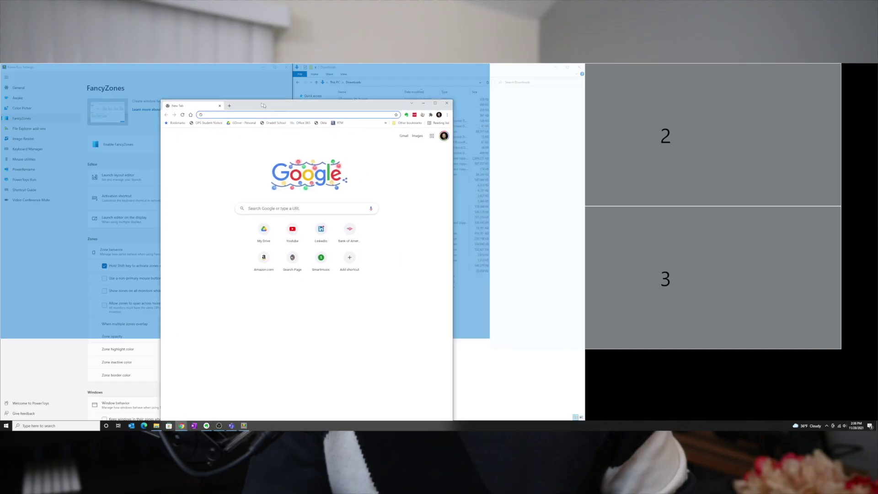
left_click_drag(263, 96, 177, 68)
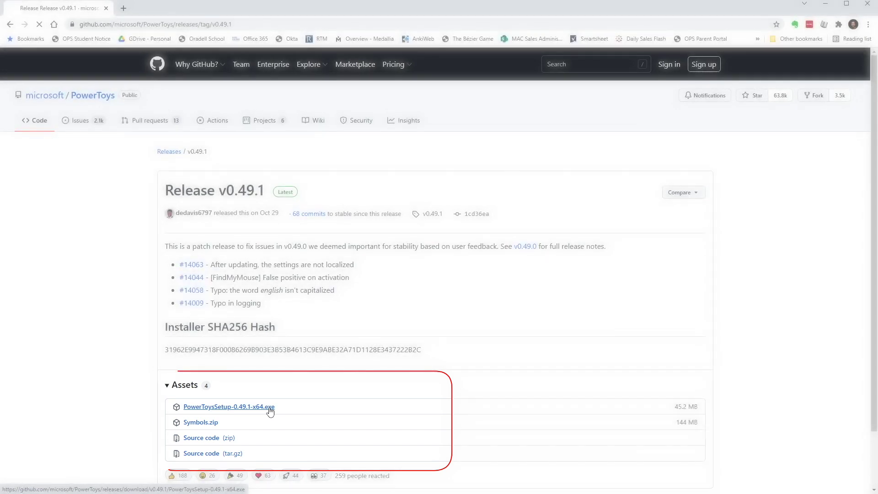
Download PowerToysSetup-0.49.1-x64.exe from the release's Assets list.
left_click(270, 410)
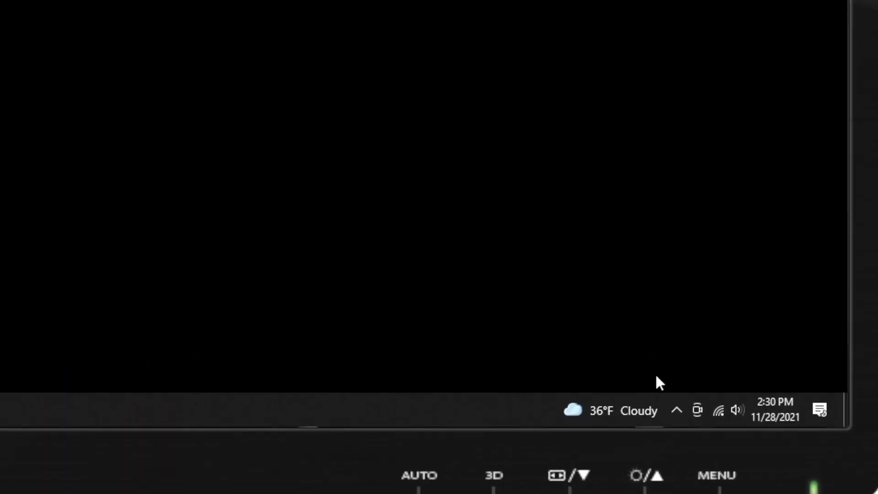
Launch PowerToys from the hidden tray icons and go to its FancyZones page.
left_click(677, 407)
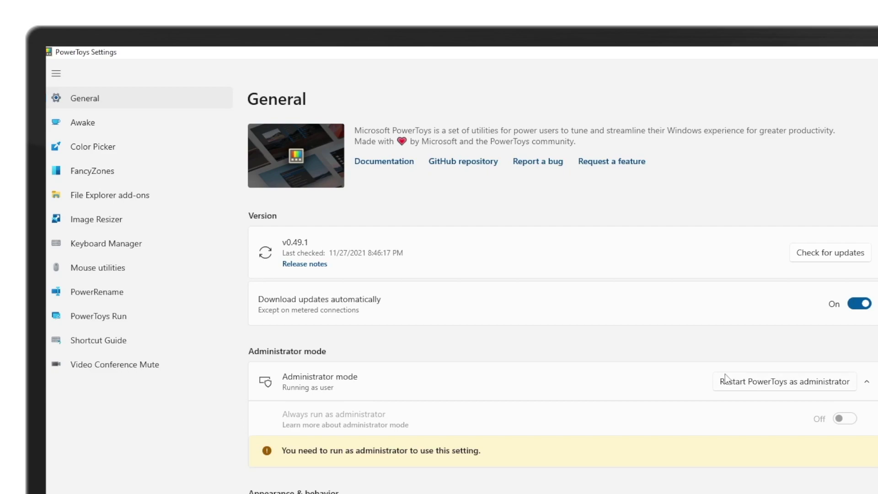
left_click(106, 172)
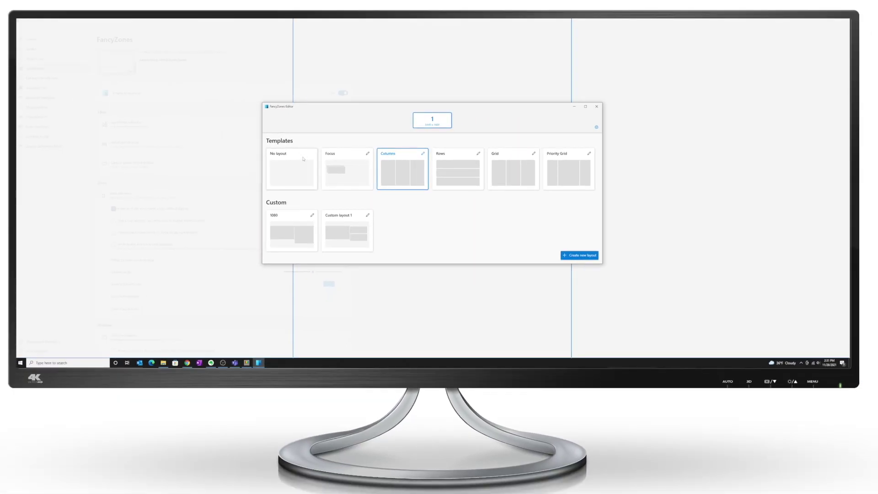
Preview Focus, Columns, Rows and Grid, then apply Columns and close the editor.
left_click(343, 167)
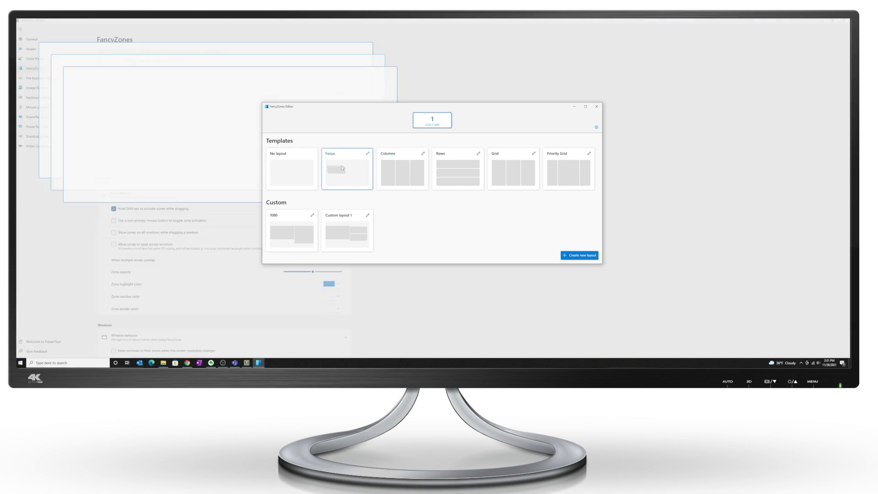
left_click(401, 170)
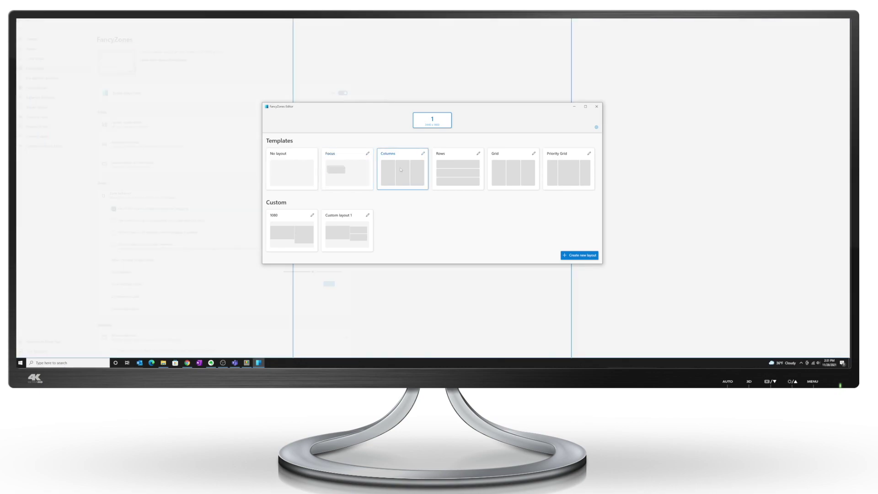
left_click(456, 172)
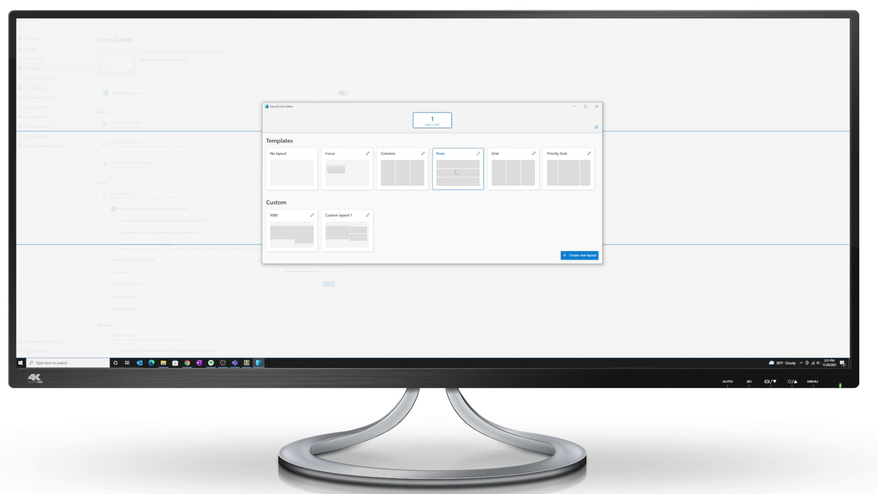
left_click(510, 172)
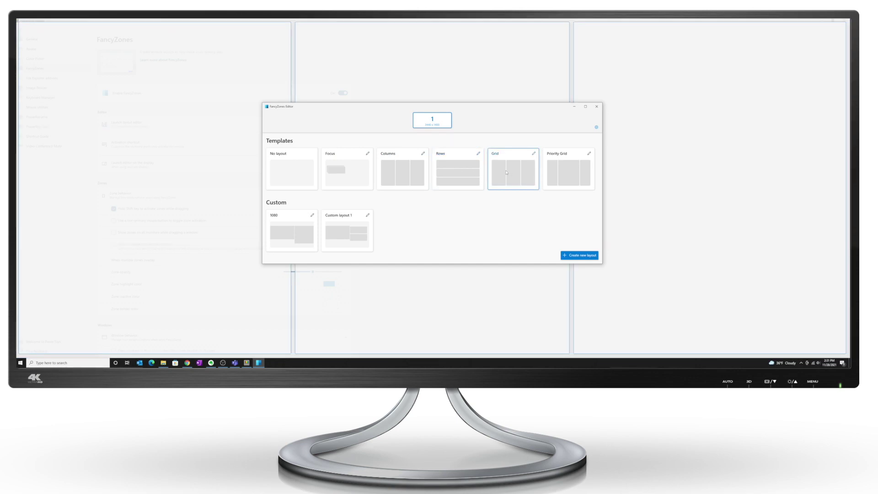
left_click(399, 168)
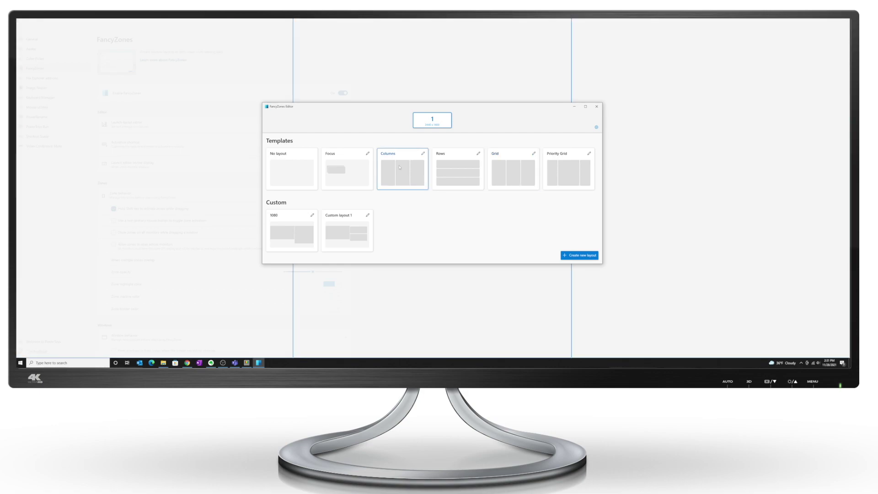
key("Escape")
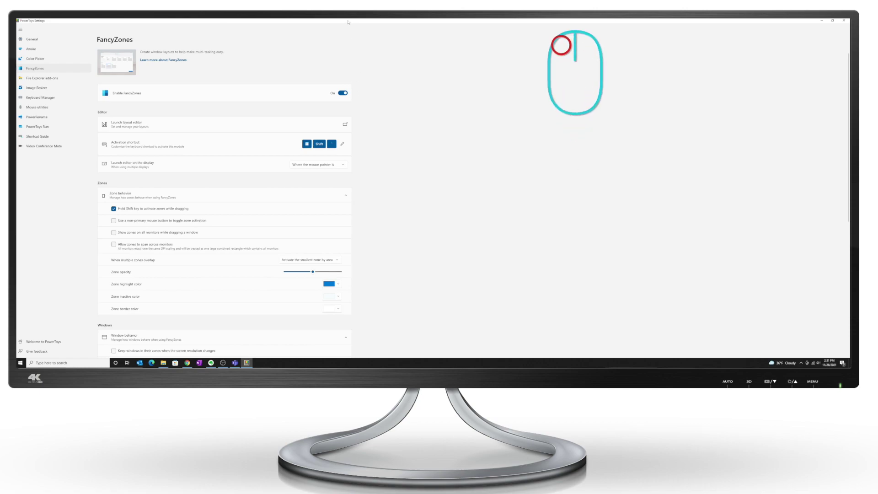
Snap PowerToys Settings into the left column and the Downloads folder into the middle column.
left_click_drag(348, 21, 194, 32)
key("shift")
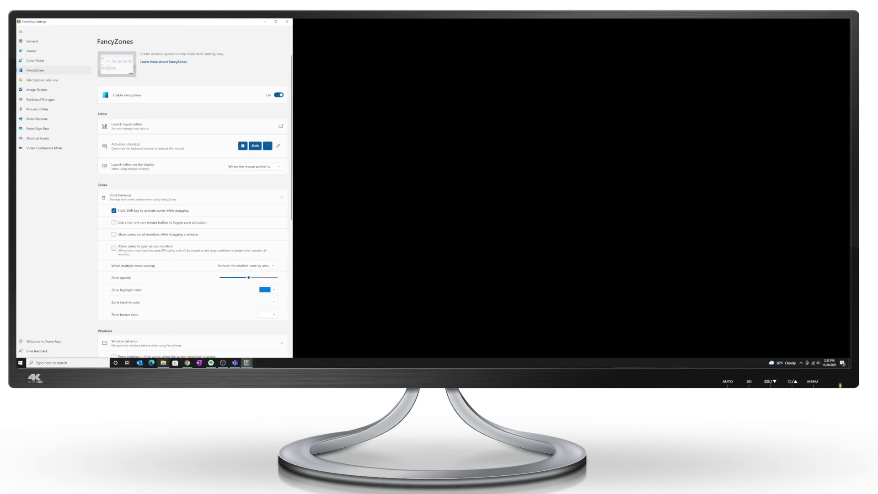
left_click(167, 363)
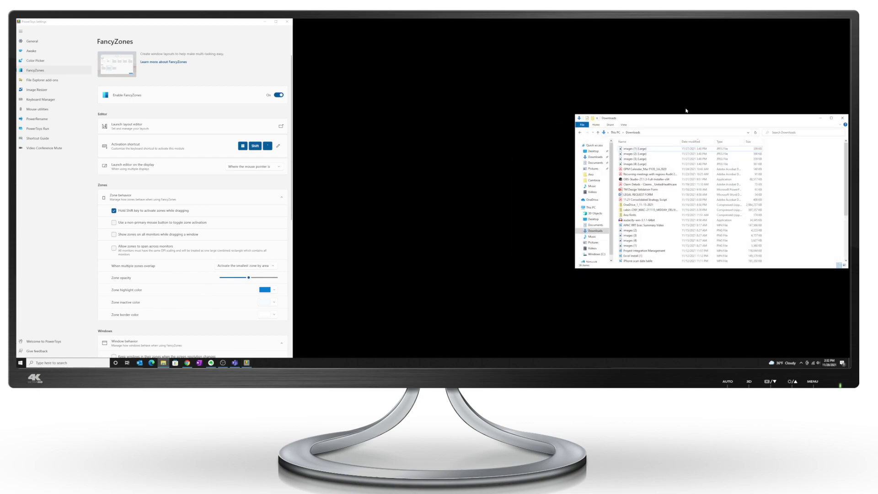
left_click_drag(673, 118, 426, 91)
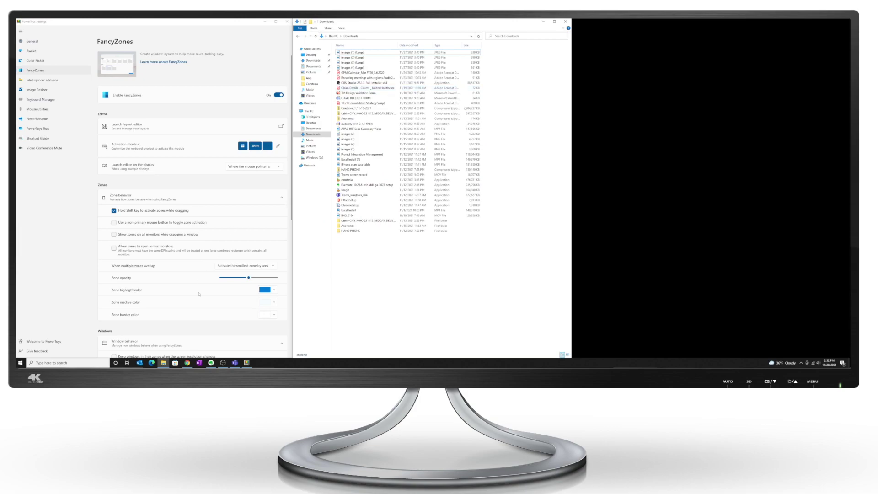
Open a new Chrome window and snap it into the right column.
right_click(187, 362)
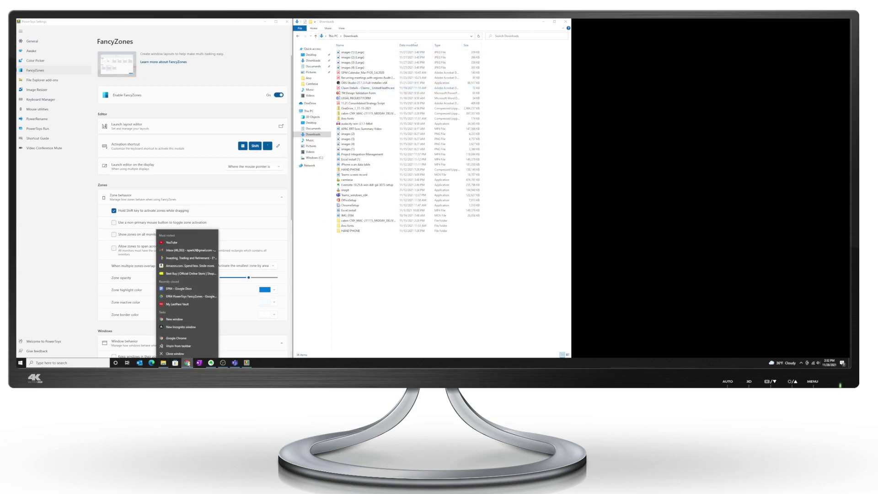
left_click(175, 337)
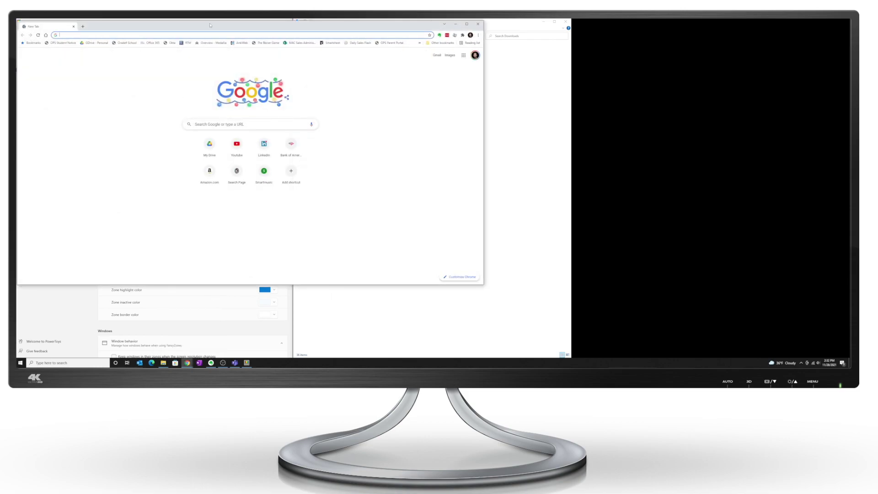
left_click_drag(210, 25, 696, 71)
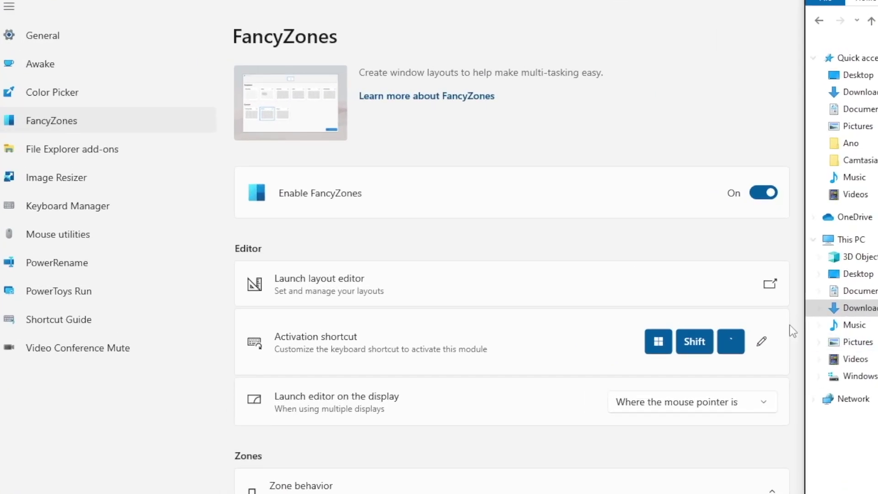
Try 5 then 3 zones in the Columns template's settings, then cancel without saving.
left_click(772, 284)
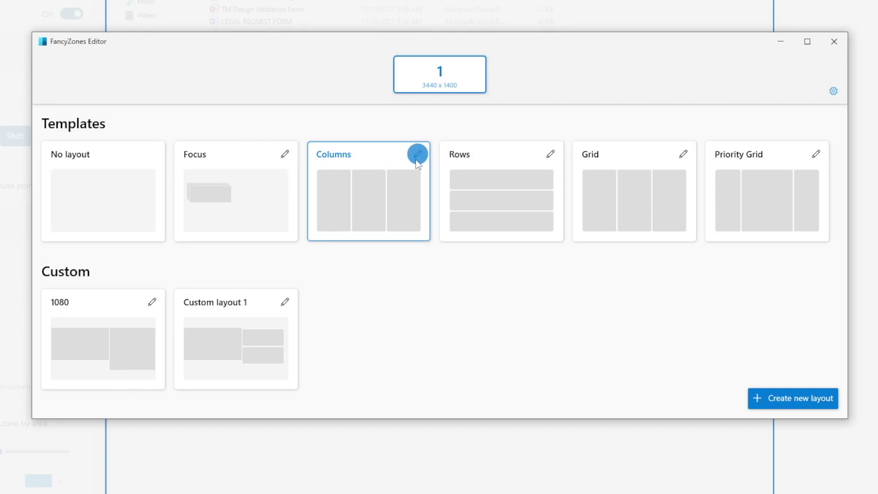
left_click(417, 155)
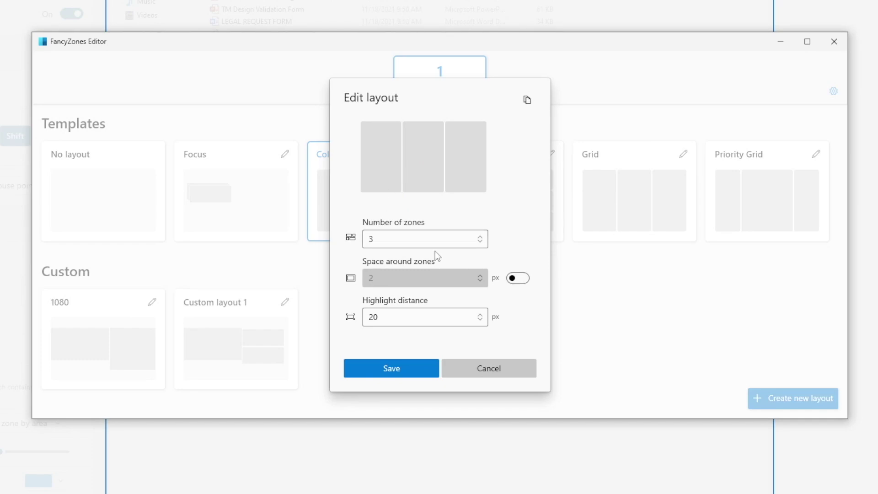
left_click(480, 240)
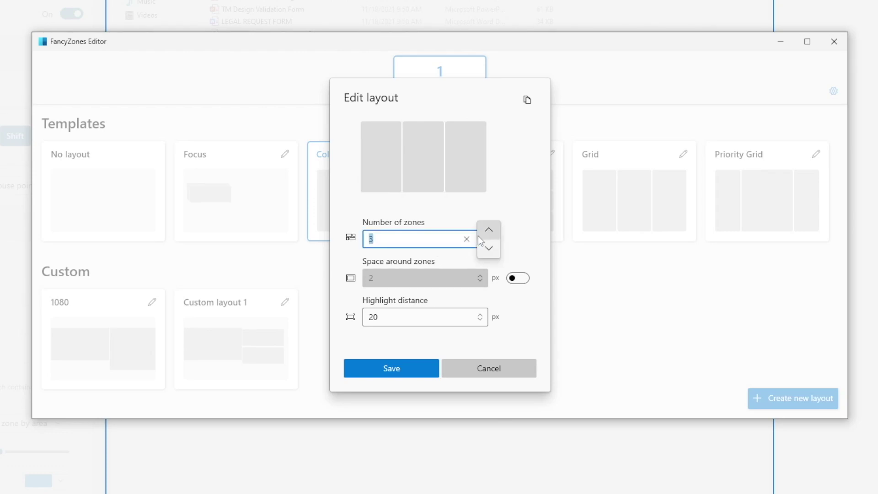
left_click(487, 229)
left_click(489, 229)
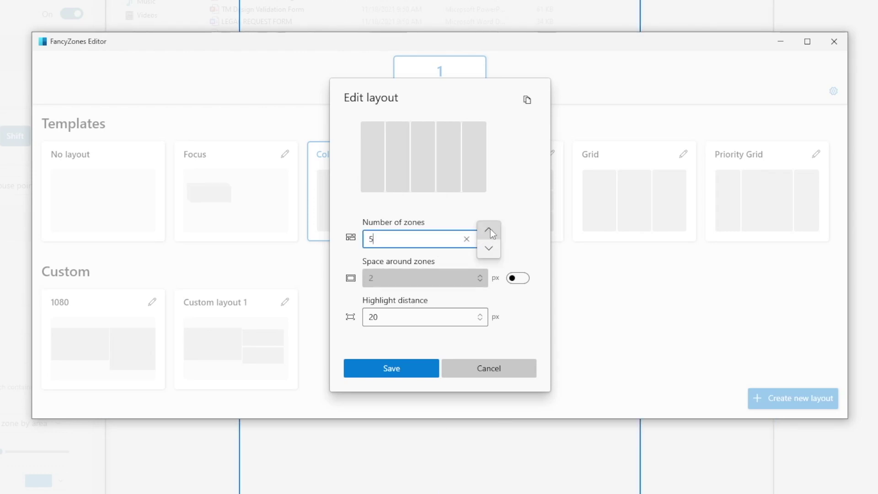
left_click(489, 248)
left_click(488, 248)
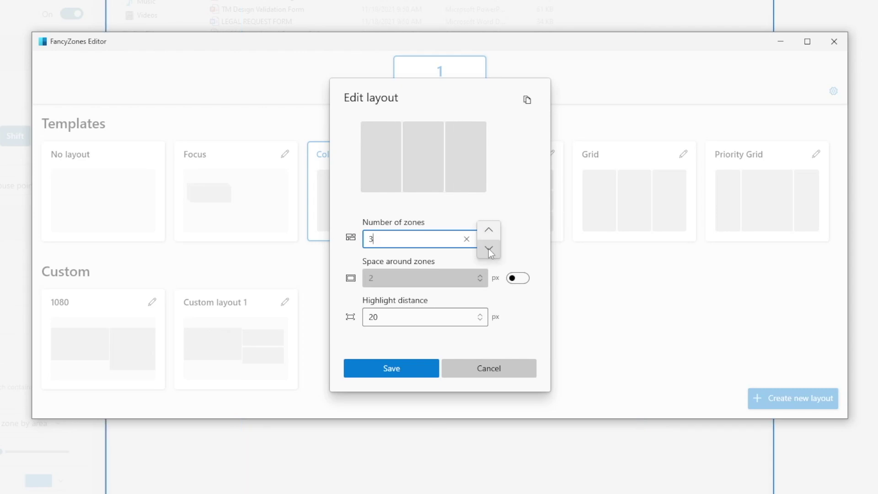
left_click(478, 371)
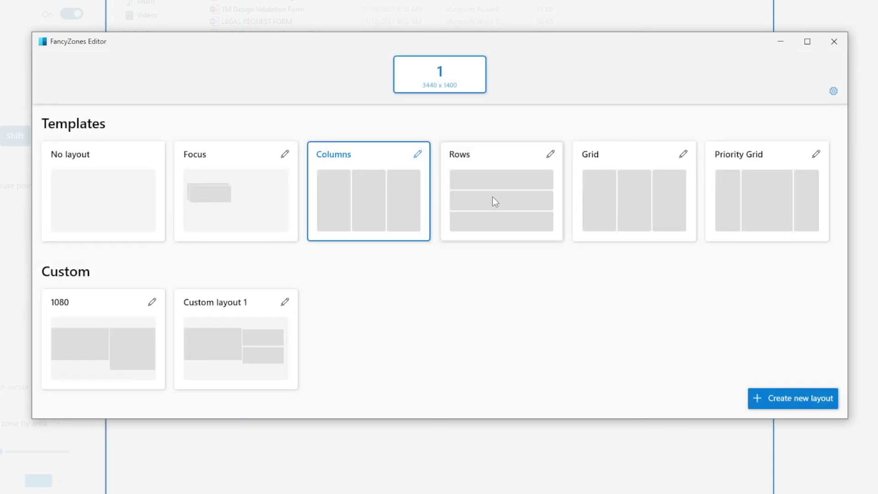
Select Rows and save it with 3 zones and Space around zones turned off.
left_click(492, 198)
left_click(551, 154)
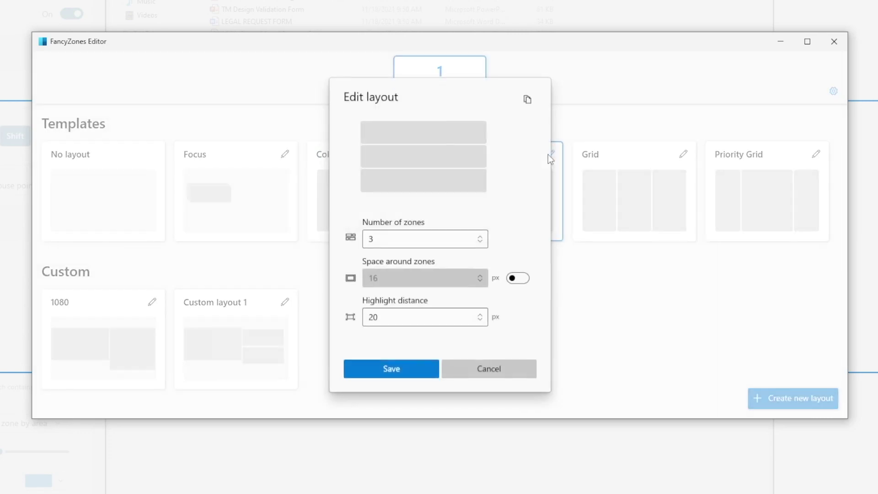
left_click(482, 235)
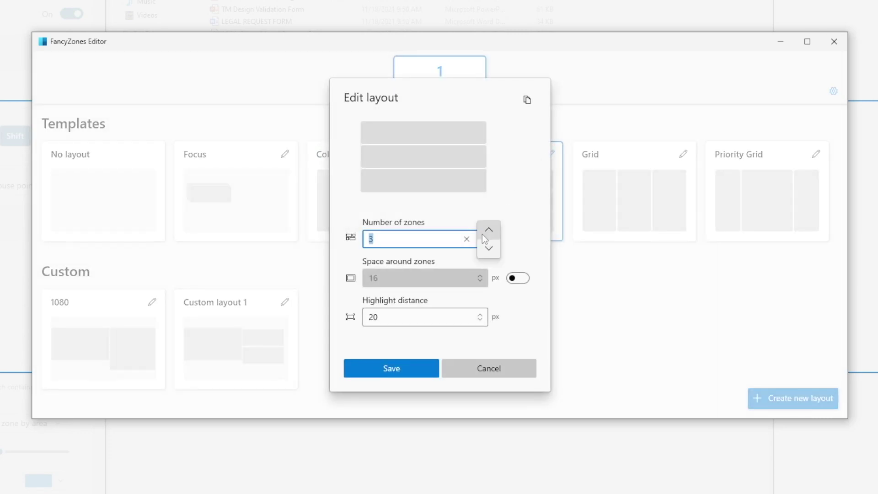
left_click(487, 230)
left_click(487, 229)
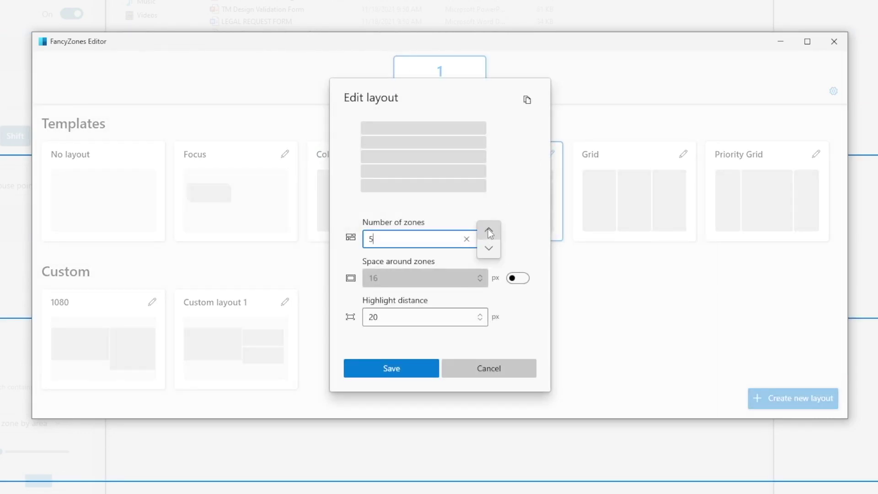
left_click(489, 249)
left_click(488, 249)
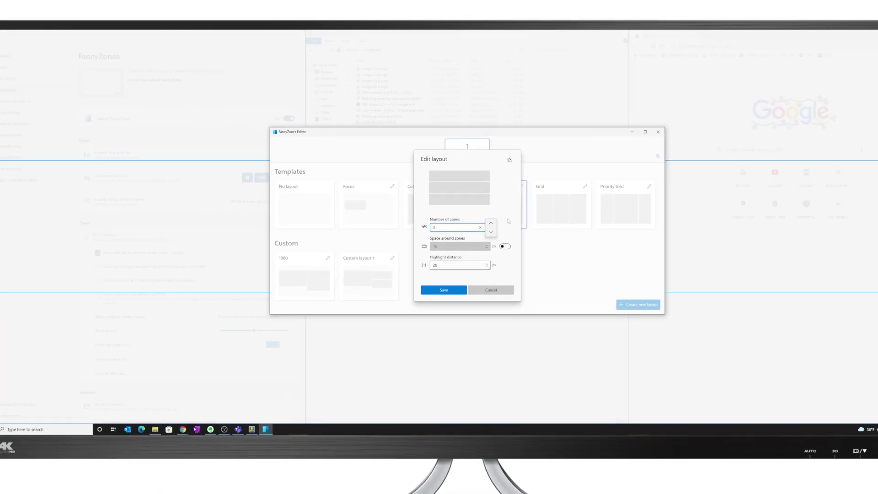
left_click(503, 247)
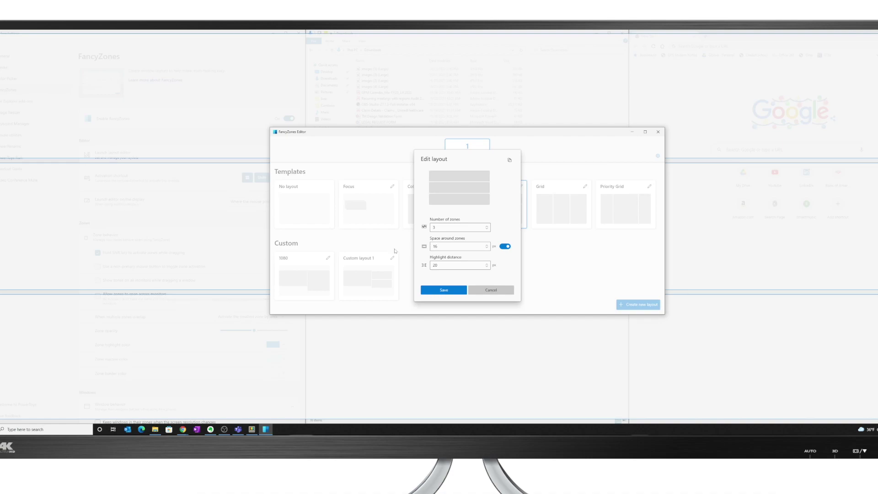
left_click(505, 247)
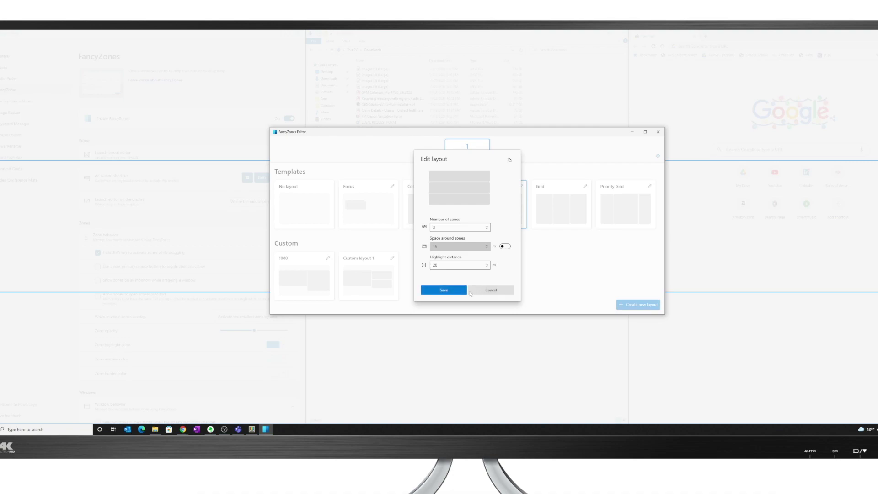
left_click(450, 292)
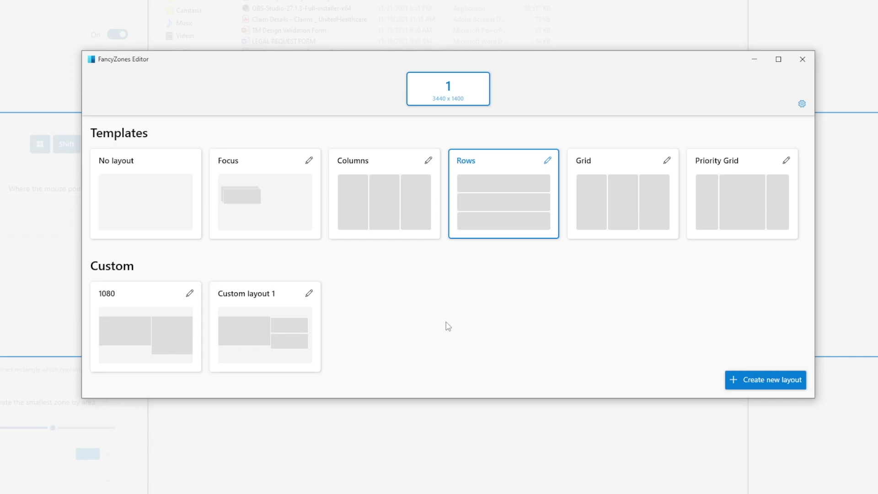
Create a new Grid-type layout under the default name Custom layout 2.
left_click(772, 385)
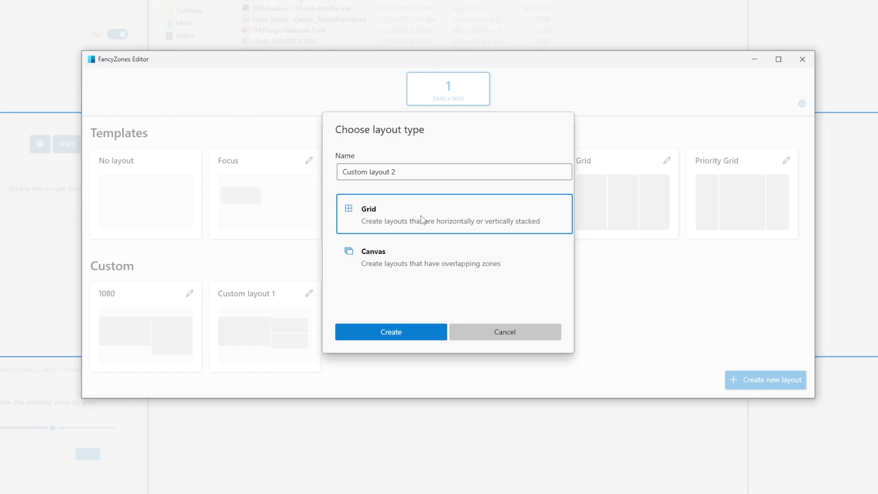
left_click(398, 329)
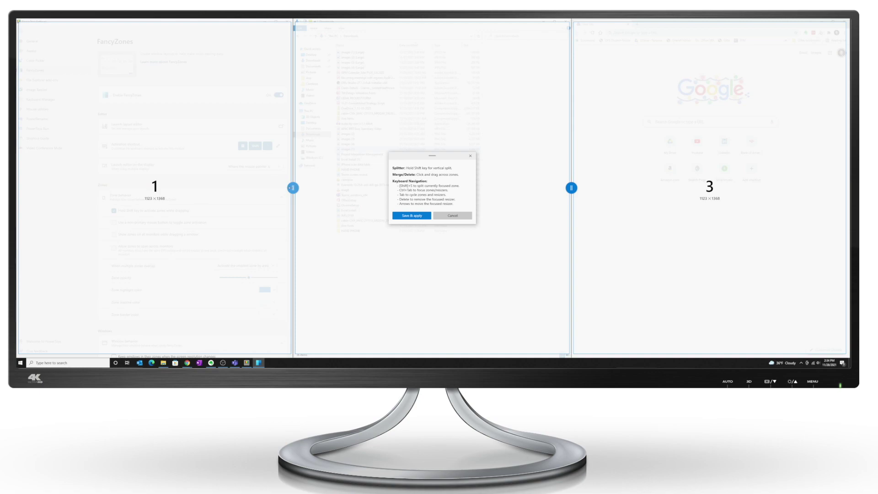
Size the left column to 916 px and right to 1115 px, then split the left, middle and top-left zones.
left_click_drag(292, 188, 243, 187)
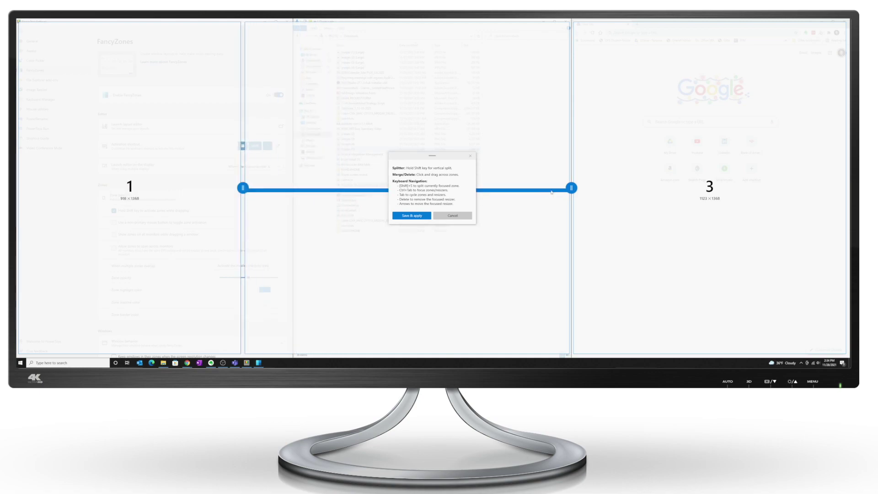
mouse_move(571, 187)
left_mouse_down()
mouse_move(482, 187)
mouse_move(573, 187)
left_mouse_up()
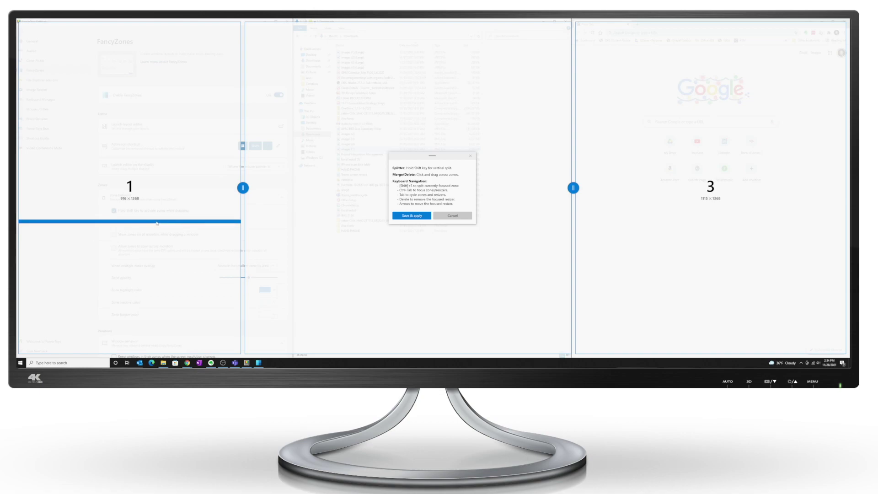
left_click(157, 221)
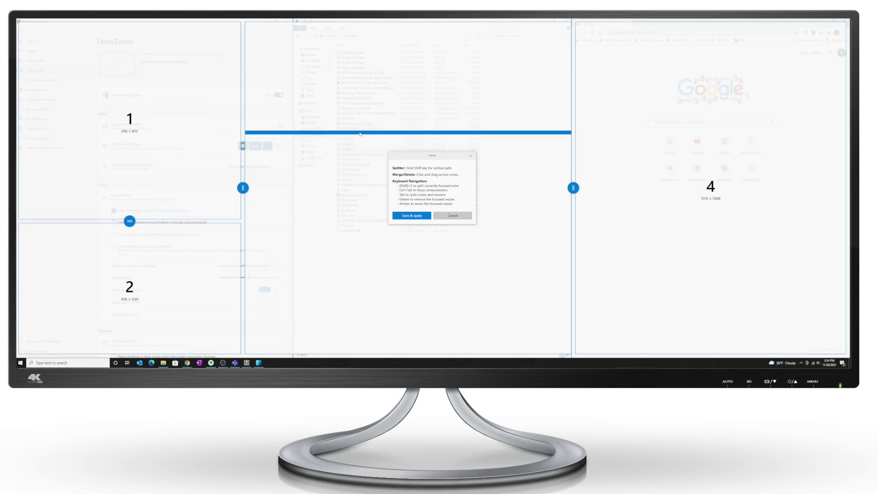
left_click(360, 134)
key("shift")
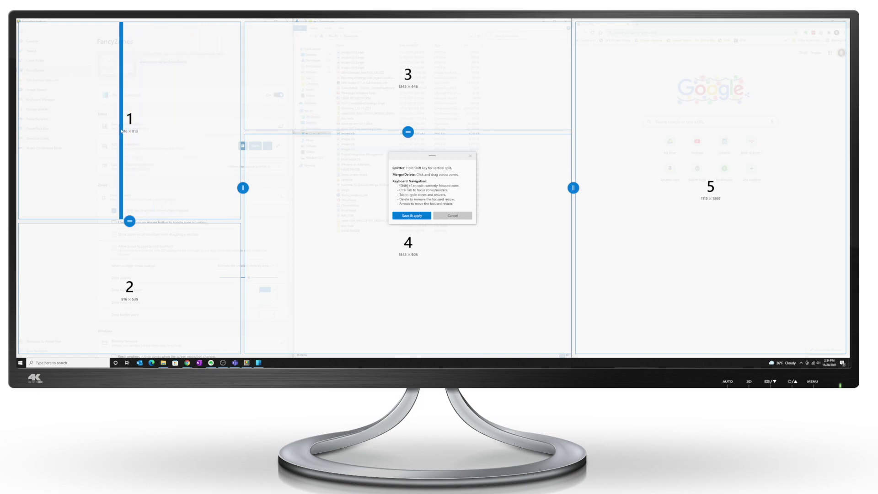
left_click(110, 131, "shift")
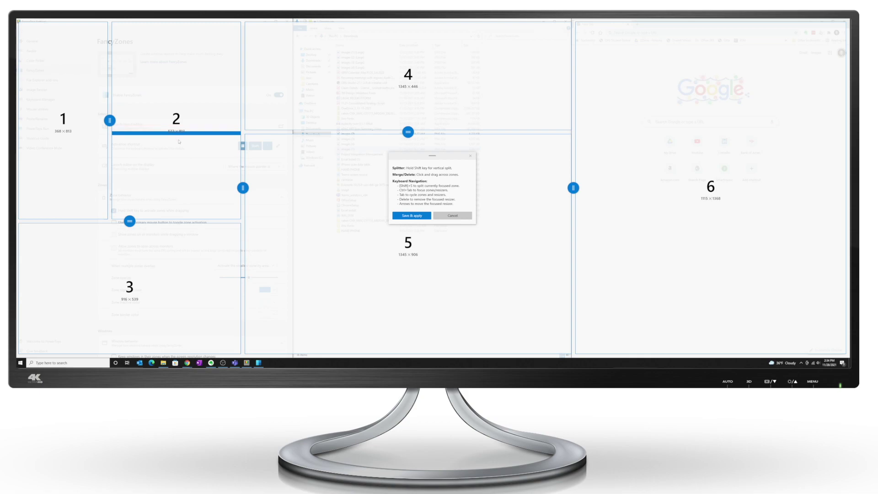
key("shift")
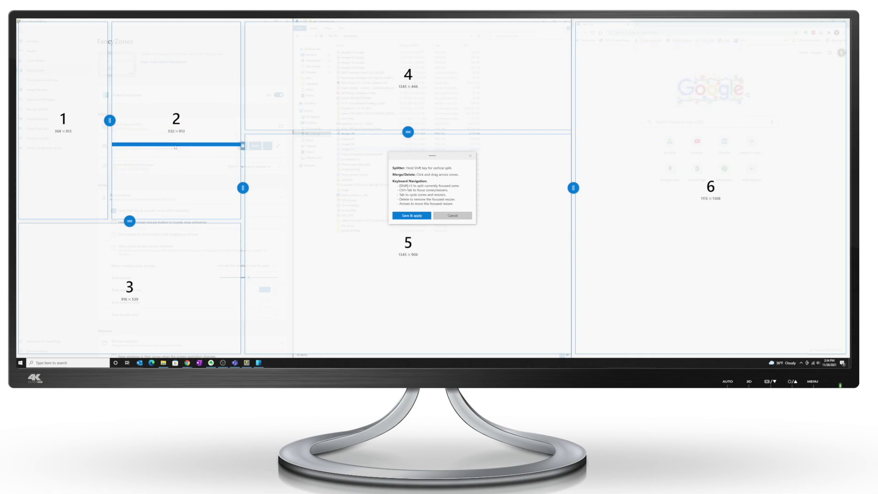
key("shift")
key("shift")
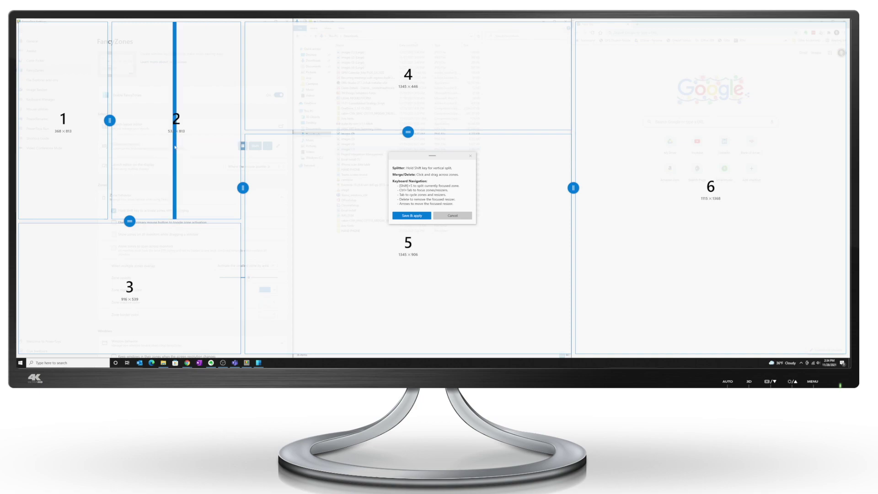
key("shift")
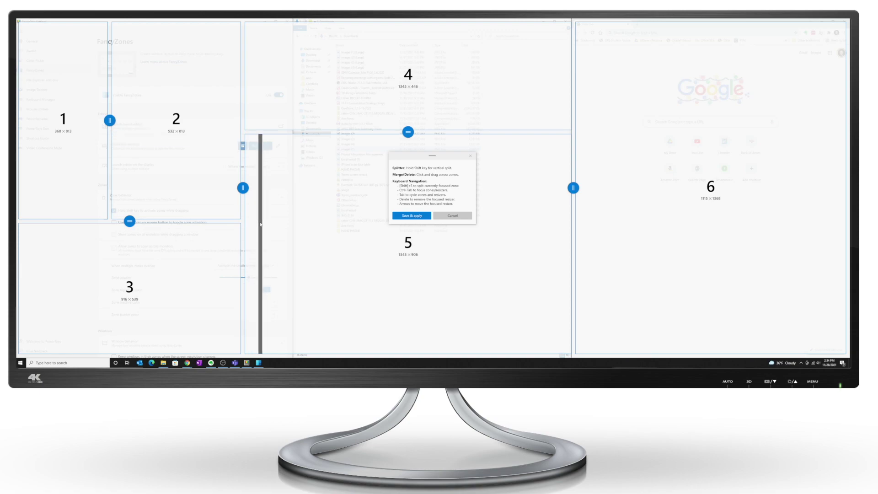
Select left zones 1, 2 and 3 and merge them into a single 916 × 1368 zone.
left_click_drag(210, 292, 209, 293)
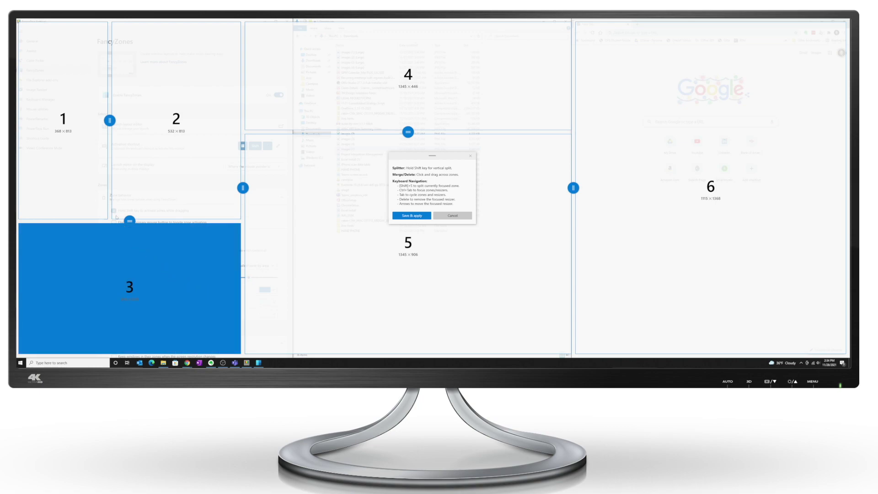
left_click_drag(116, 217, 97, 171)
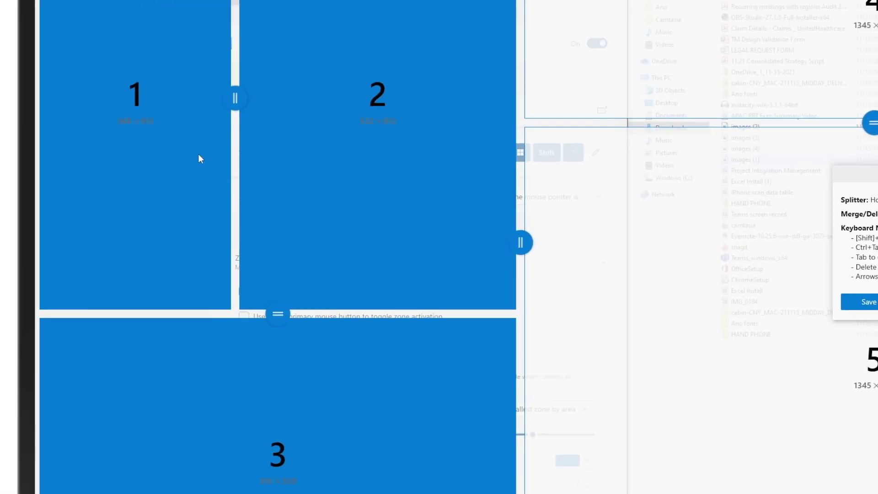
left_click_drag(199, 154, 198, 154)
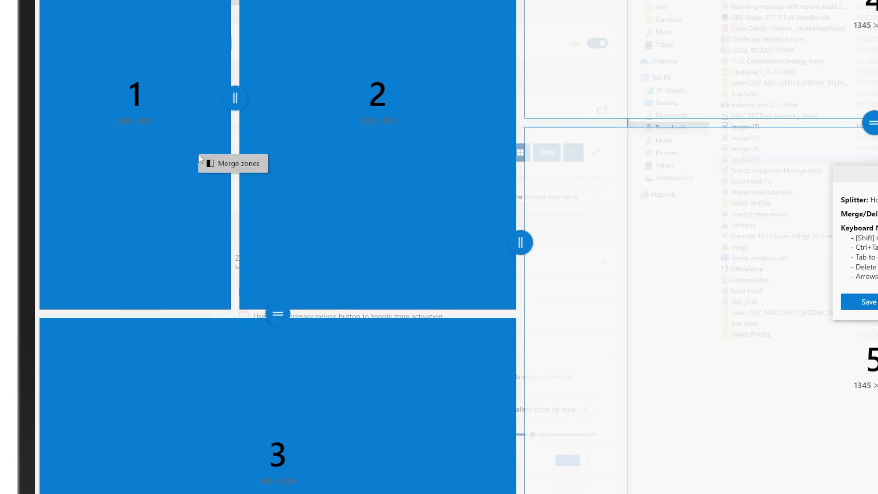
left_click(251, 167)
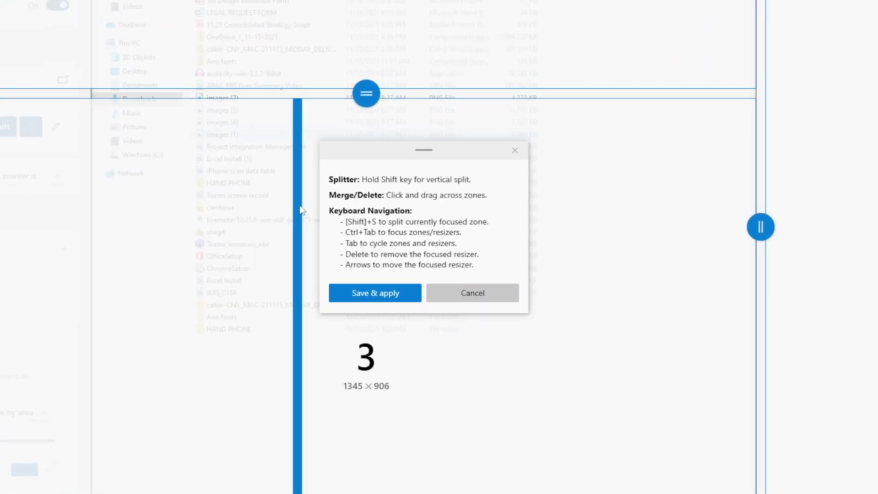
Cancel the grid draft and create a new Canvas-type layout, Custom layout 2.
left_click(471, 294)
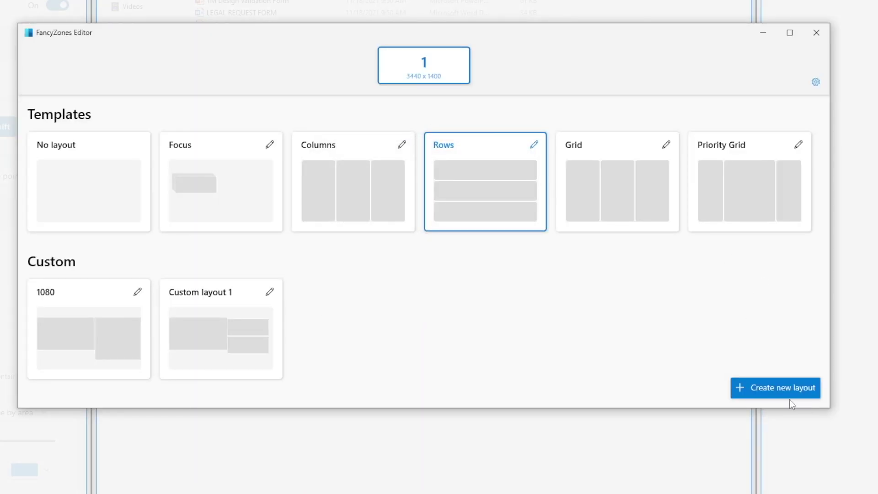
left_click(774, 386)
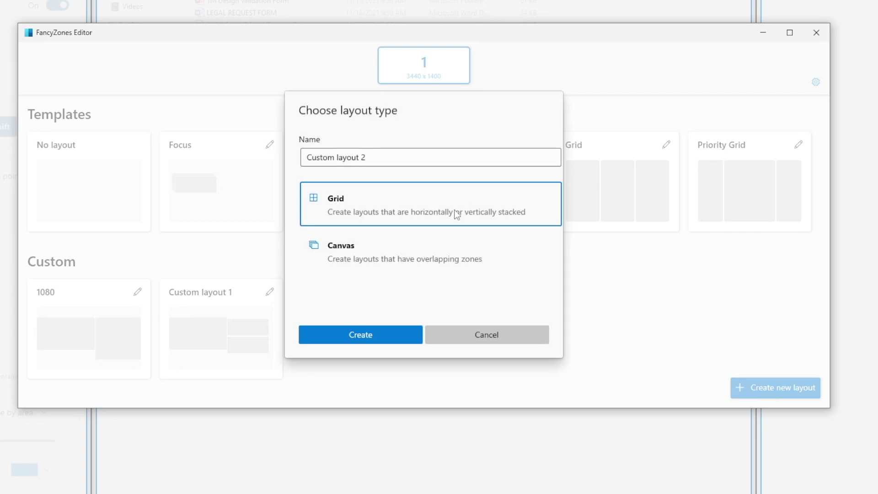
left_click(400, 258)
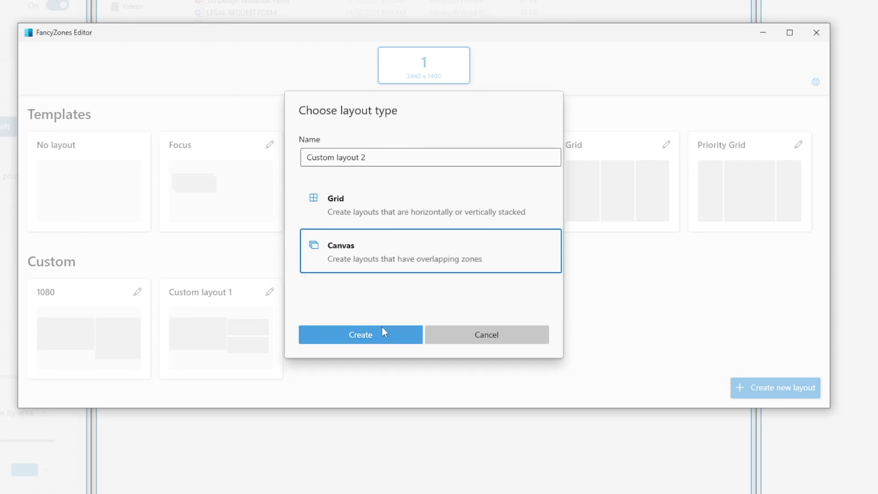
left_click(372, 336)
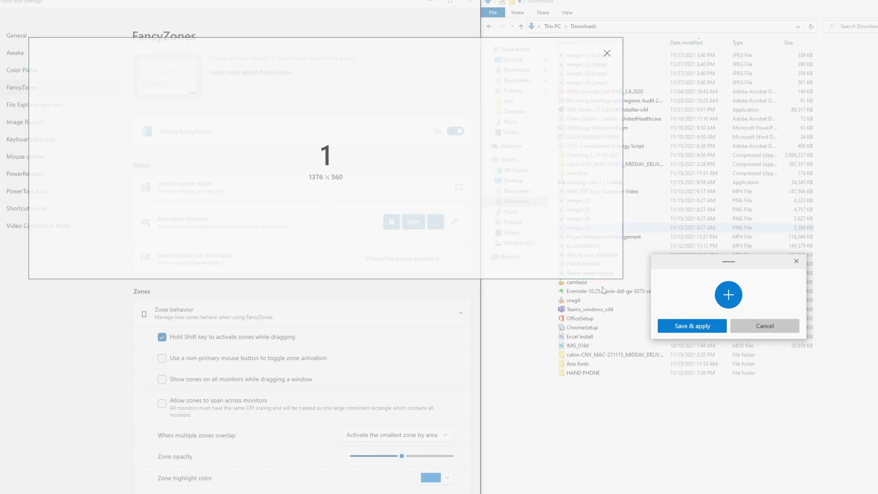
Resize canvas zone 1 to exactly 1920 × 1080 and move it into the top-left corner.
left_click_drag(620, 276, 859, 493)
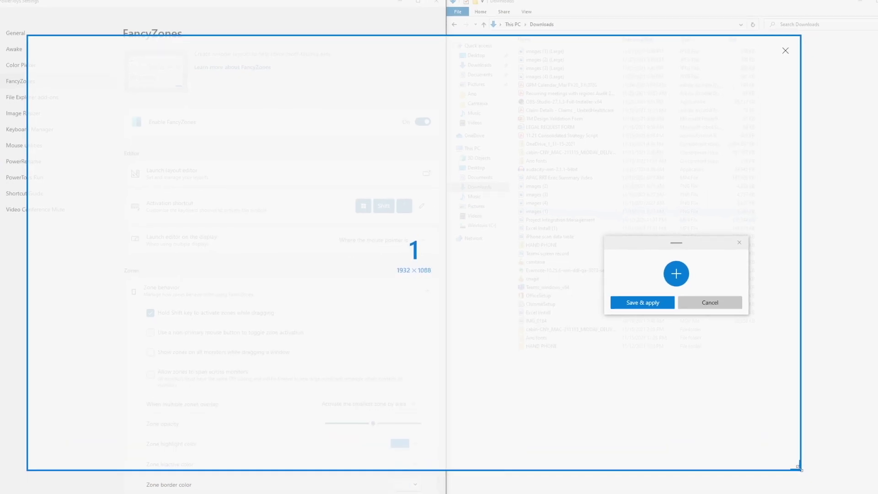
left_click_drag(799, 468, 794, 465)
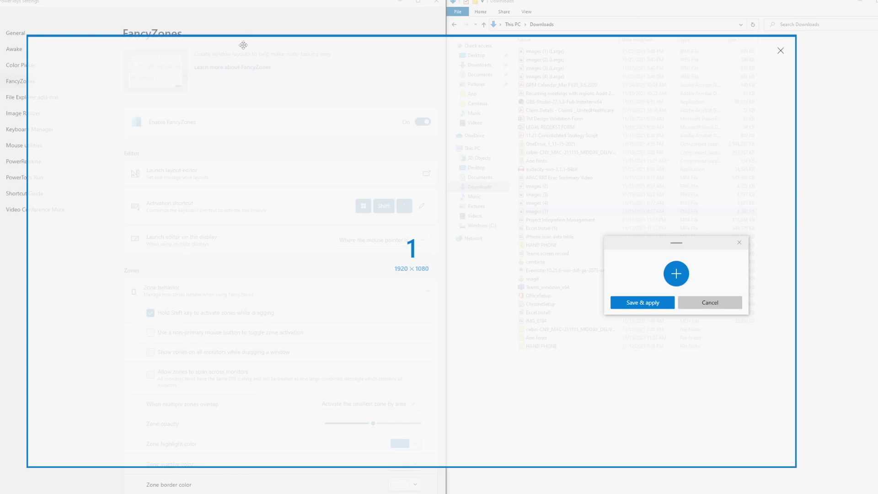
left_click_drag(240, 66, 199, 24)
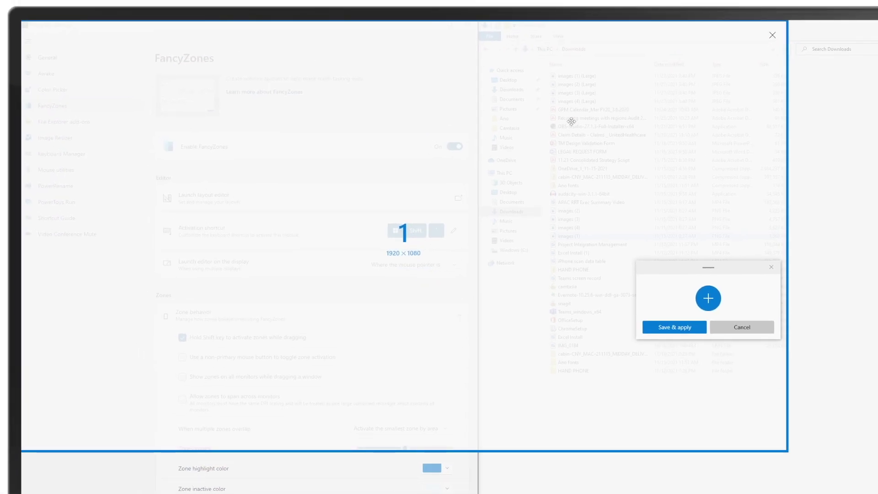
Add a second 1376 × 560 zone and place it at the top right.
left_click(708, 298)
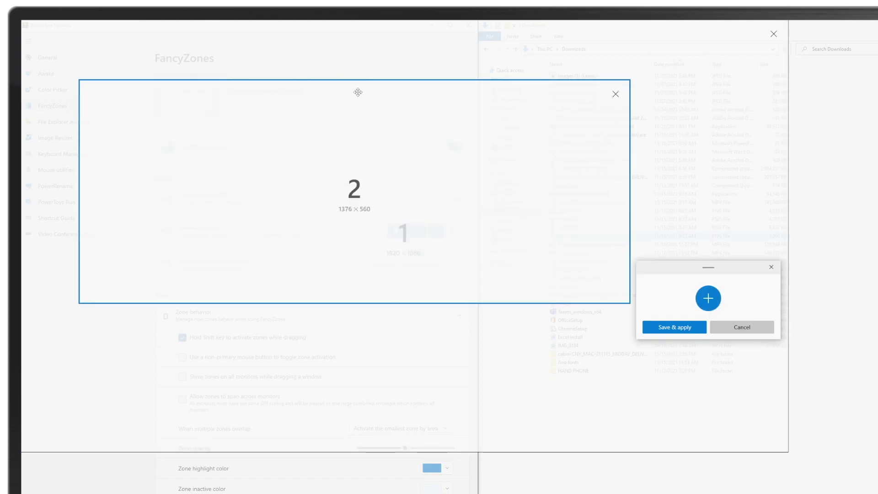
left_click_drag(355, 92, 344, 294)
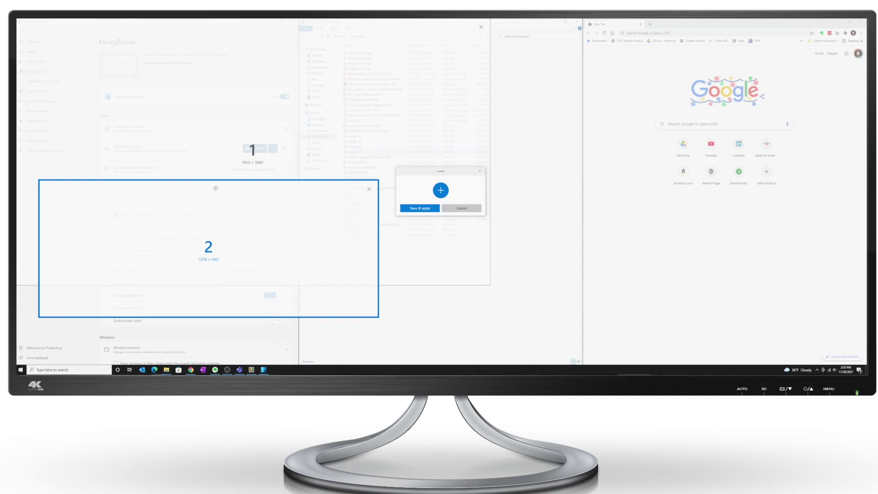
left_click_drag(215, 188, 650, 21)
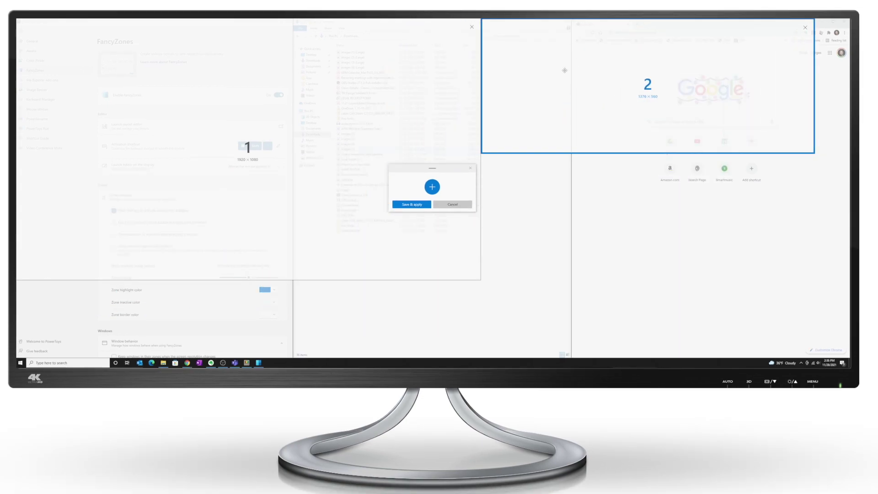
Add a third 1376 × 560 zone in the centre and save and apply the canvas layout.
left_click(432, 187)
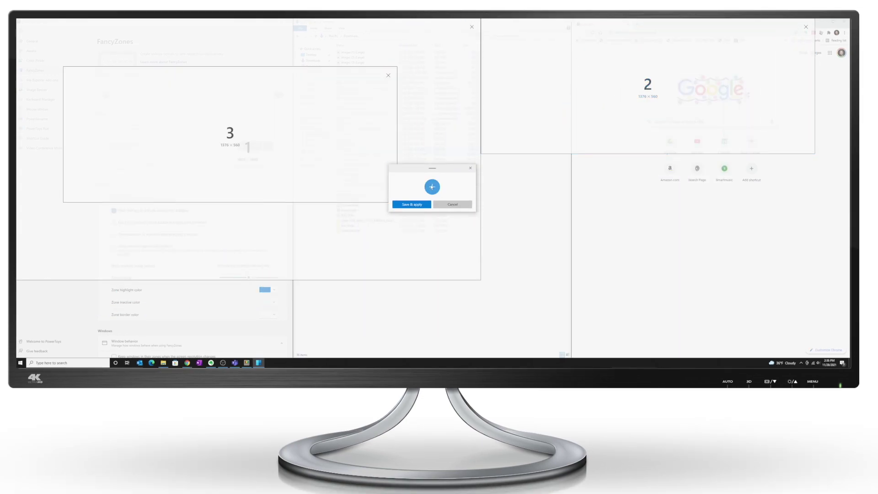
left_click_drag(341, 78, 760, 167)
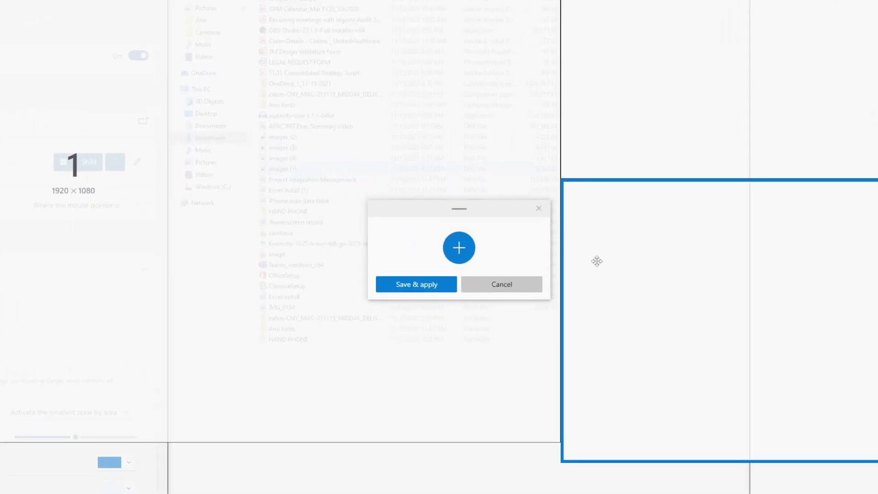
left_click(414, 285)
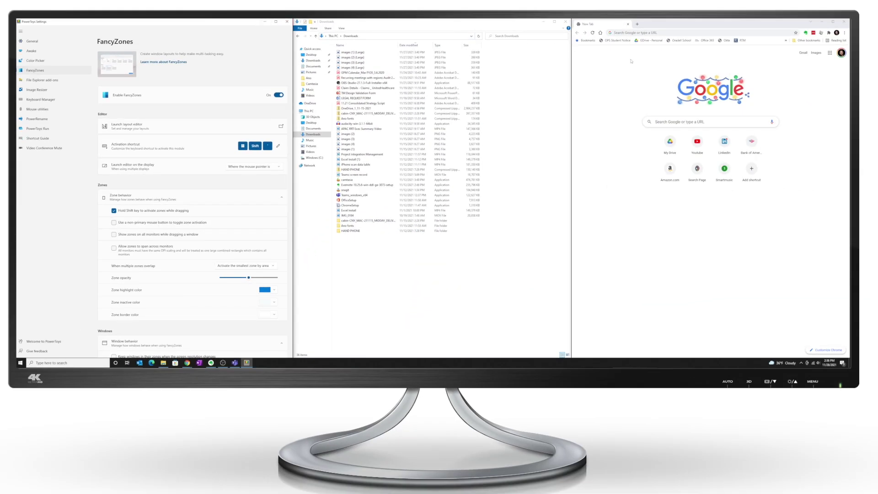
Drag the Chrome window by its title bar into the top-left 1920 × 1080 zone.
left_click_drag(670, 23, 183, 22)
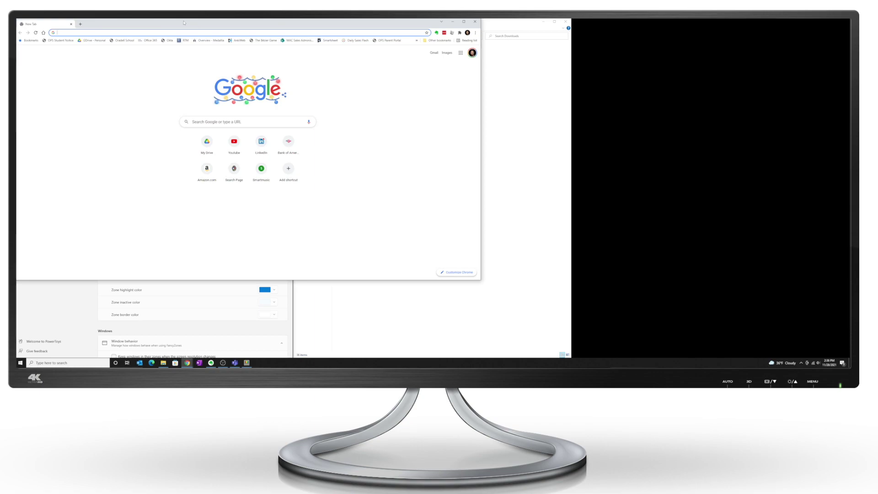
From the Teams Calendar, start a Meet now meeting, join it, and dismiss the invite and microphone notices.
left_click(234, 362)
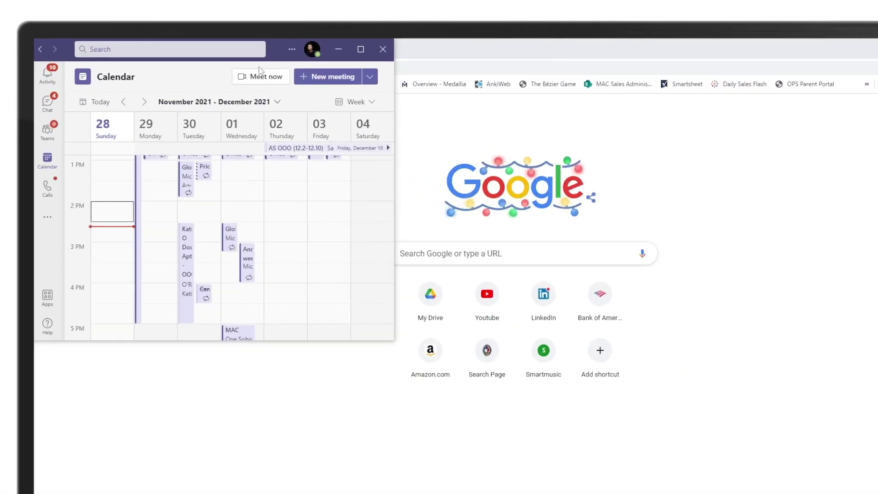
left_click(190, 56)
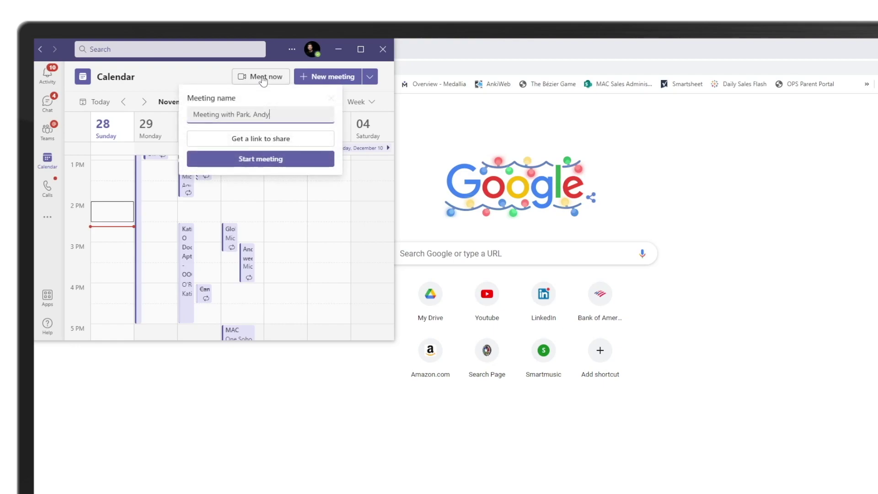
left_click(249, 161)
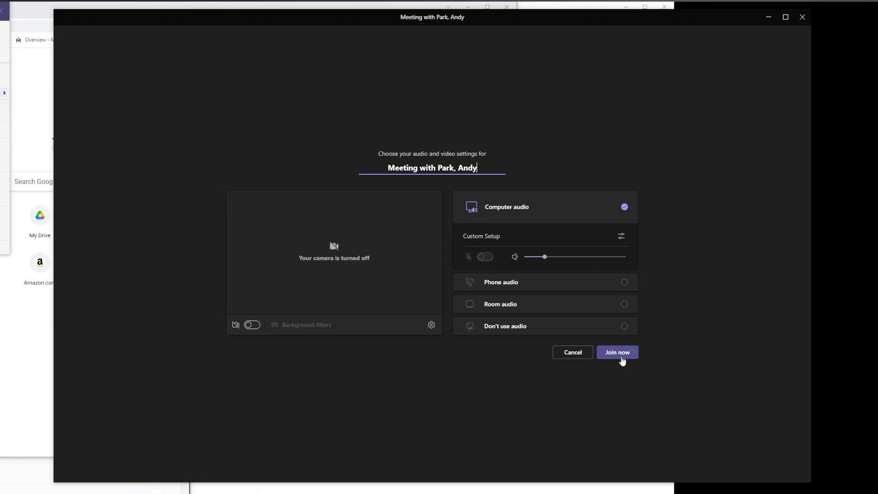
left_click(622, 360)
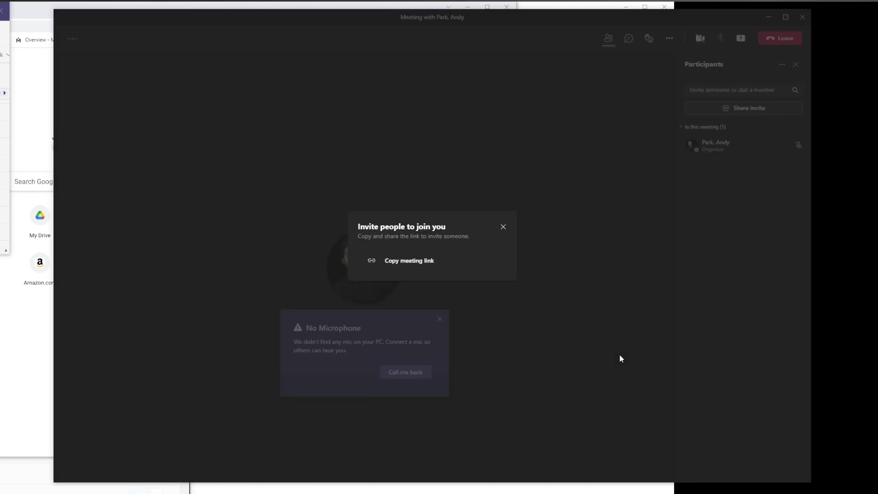
left_click(503, 226)
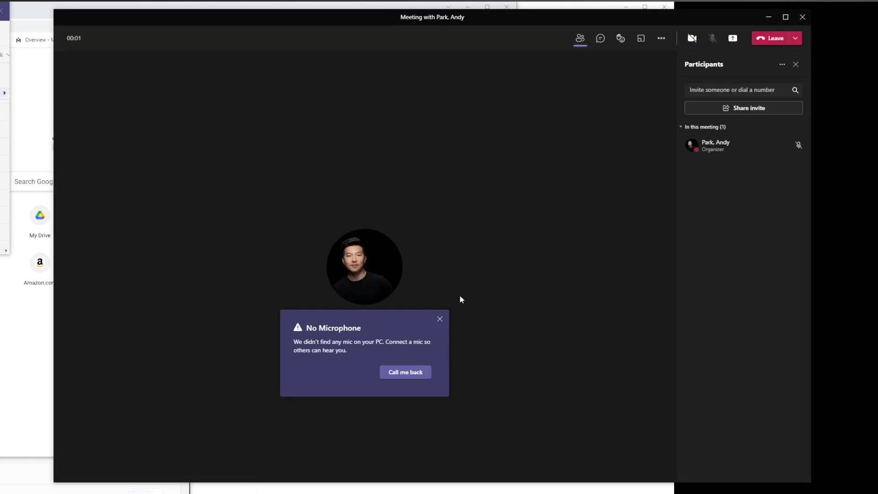
left_click(440, 319)
Share the 'New Tab - Google Chrome' window in the meeting and maximize it.
left_click(732, 38)
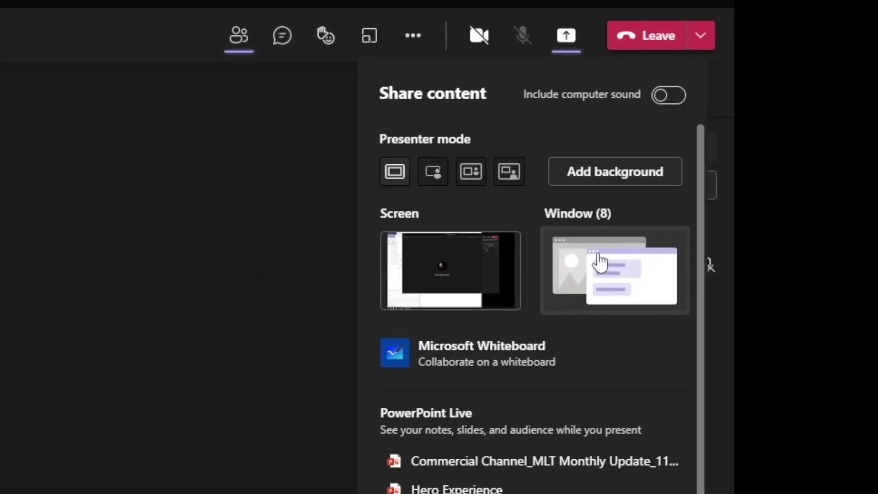
left_click(747, 145)
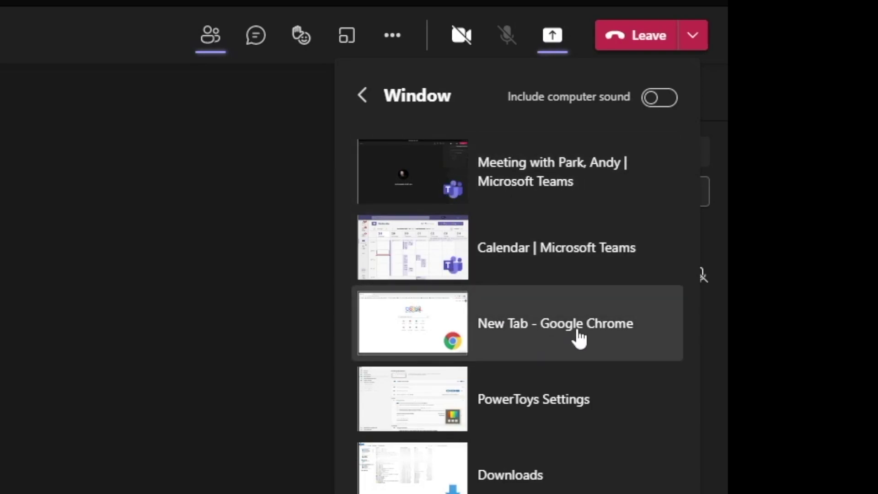
left_click(578, 332)
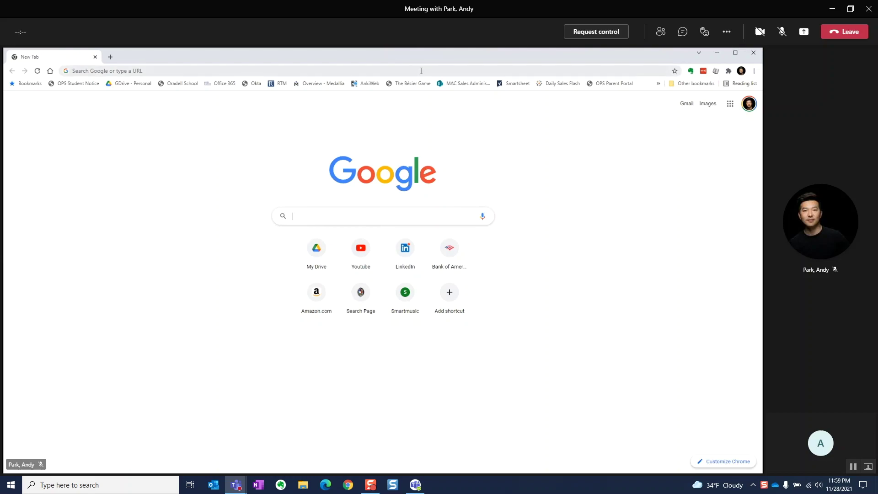
left_click(736, 53)
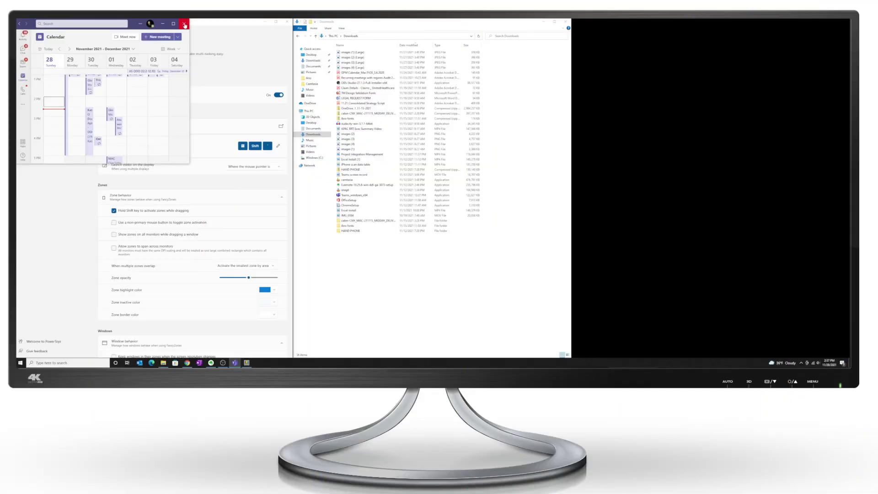
Close the Teams calendar, maximize PowerToys Settings, and press Win+Shift+` for the FancyZones editor.
left_click(185, 23)
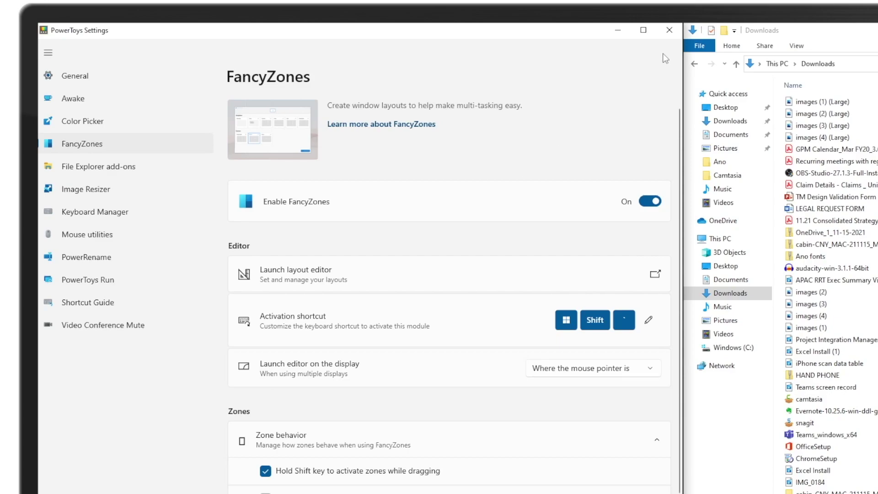
left_click(642, 30)
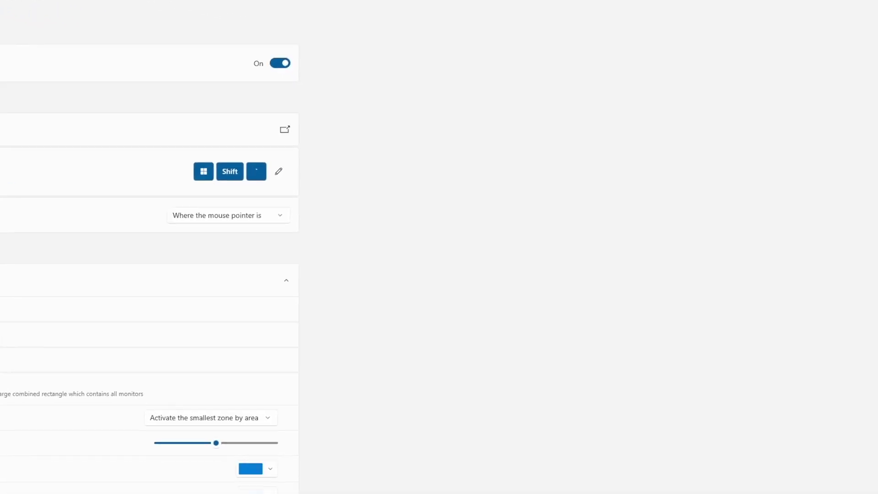
key("super+shift+grave")
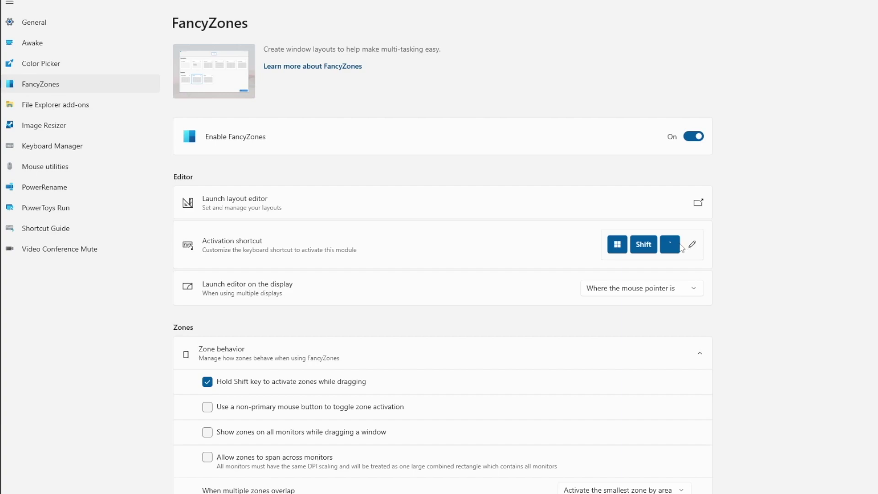
Scroll down the FancyZones settings to the zone colour and Window behavior options.
scroll(448, 327, "down", 5)
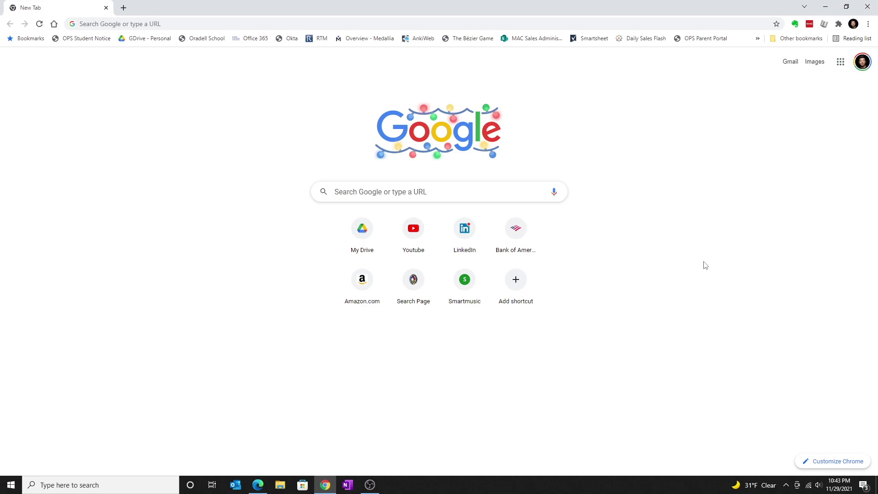
Snap Chrome to the right half and fill the left half with Edge via Snap Assist.
key("super+Right")
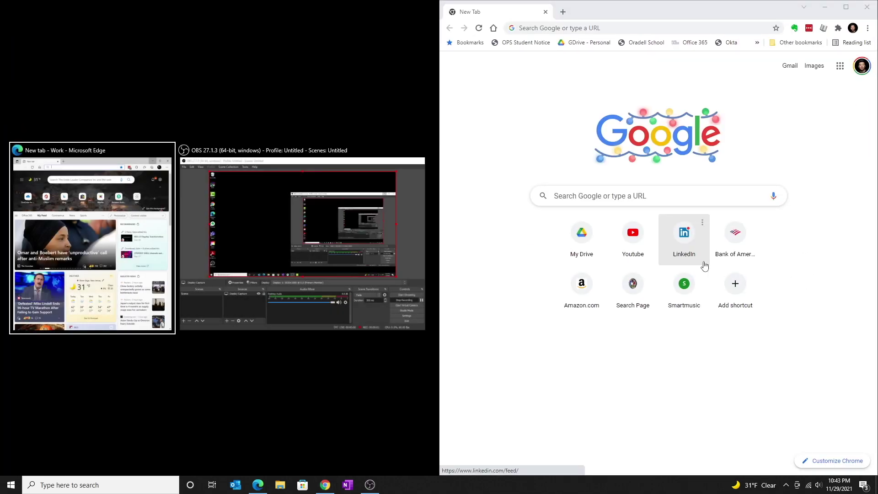
left_click(109, 240)
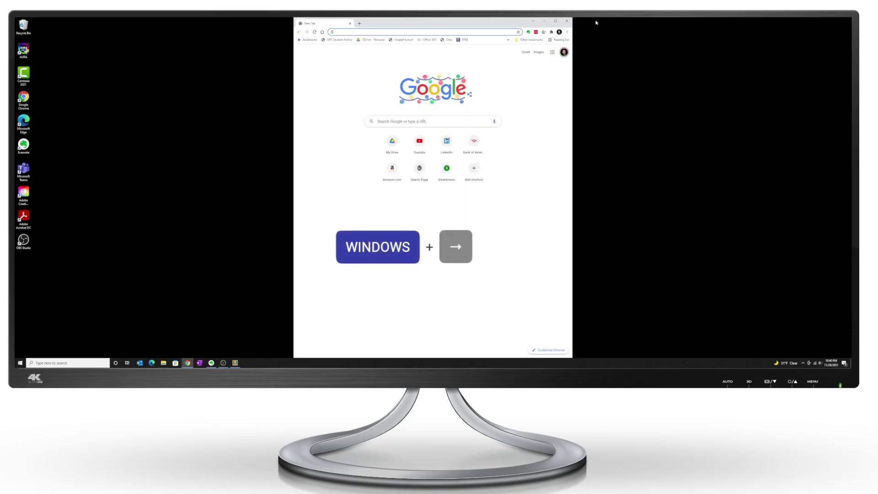
Snap Chrome right, then restore it to a centred, unsnapped window.
key("super+Right")
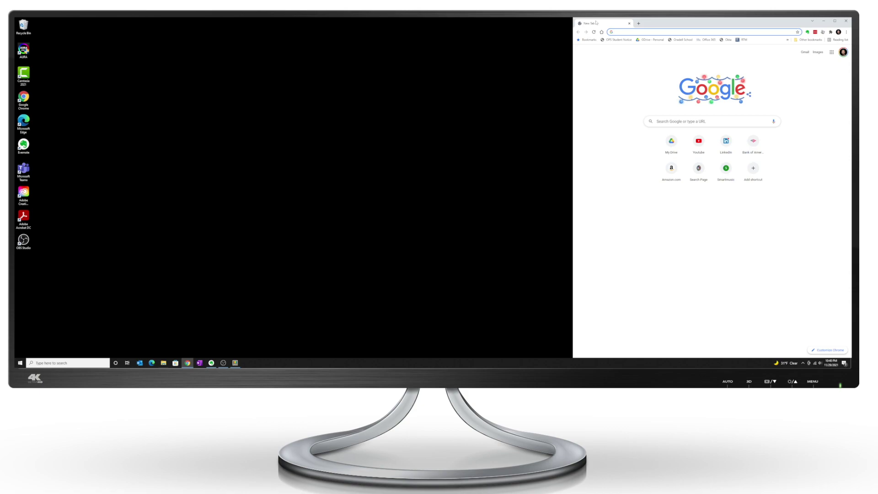
key("super+Left")
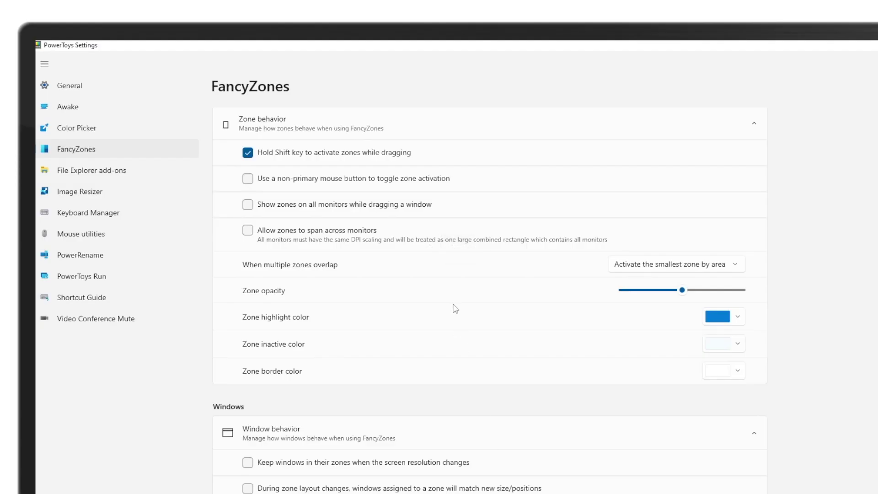